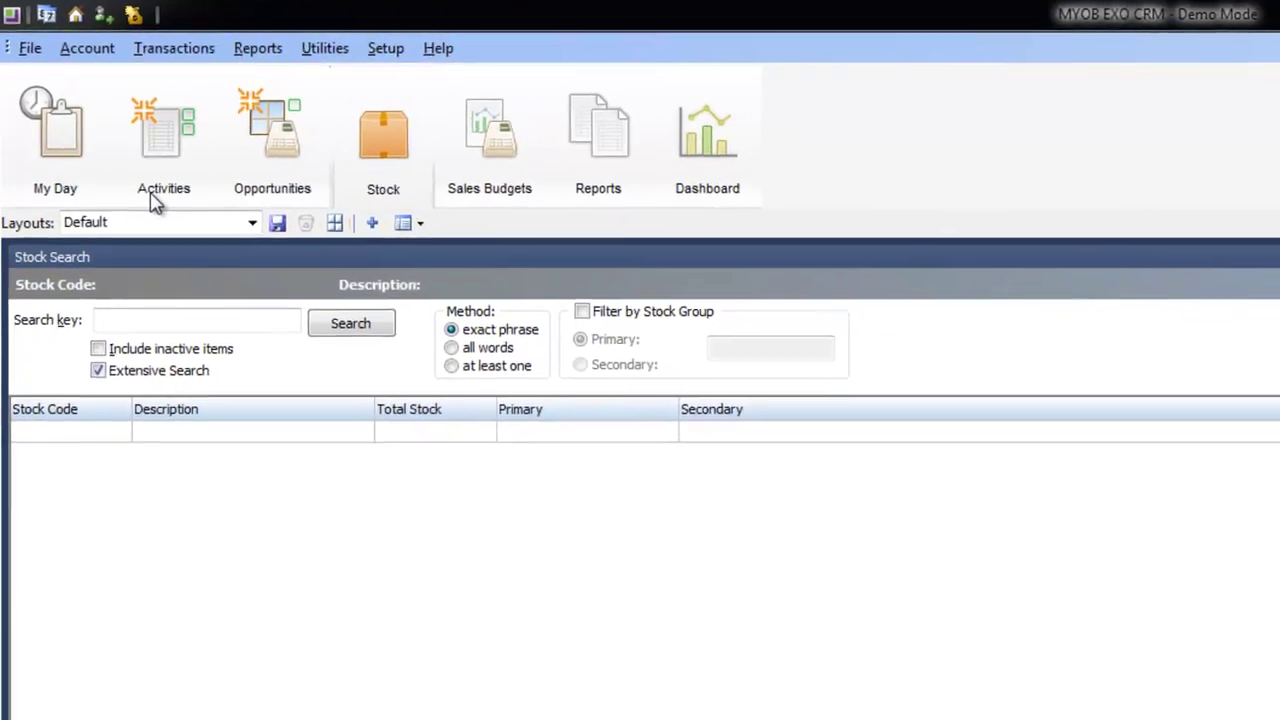
Open Activities, dock Activity Search right of Company Search, and save the layout as fff.
{"action": "left_click", "coordinate": [155, 200]}
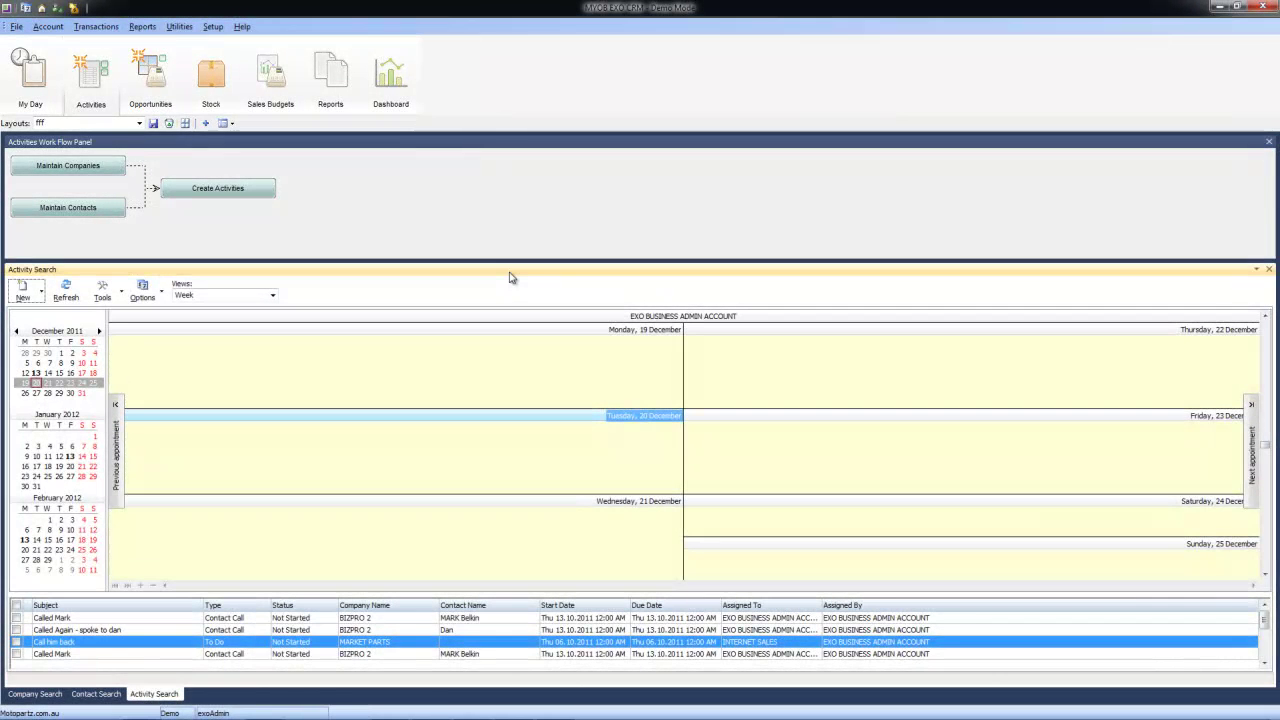
{"action": "left_click_drag", "start_coordinate": [511, 277], "coordinate": [658, 482]}
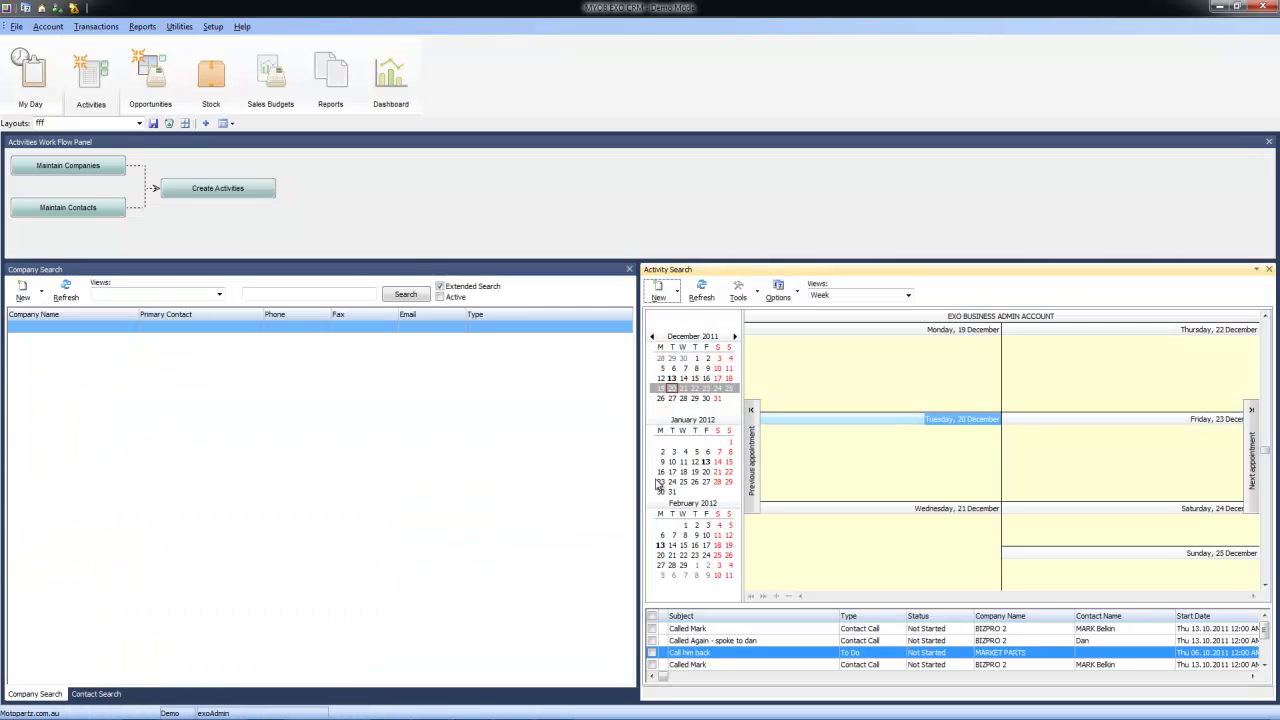
{"action": "left_click", "coordinate": [153, 123]}
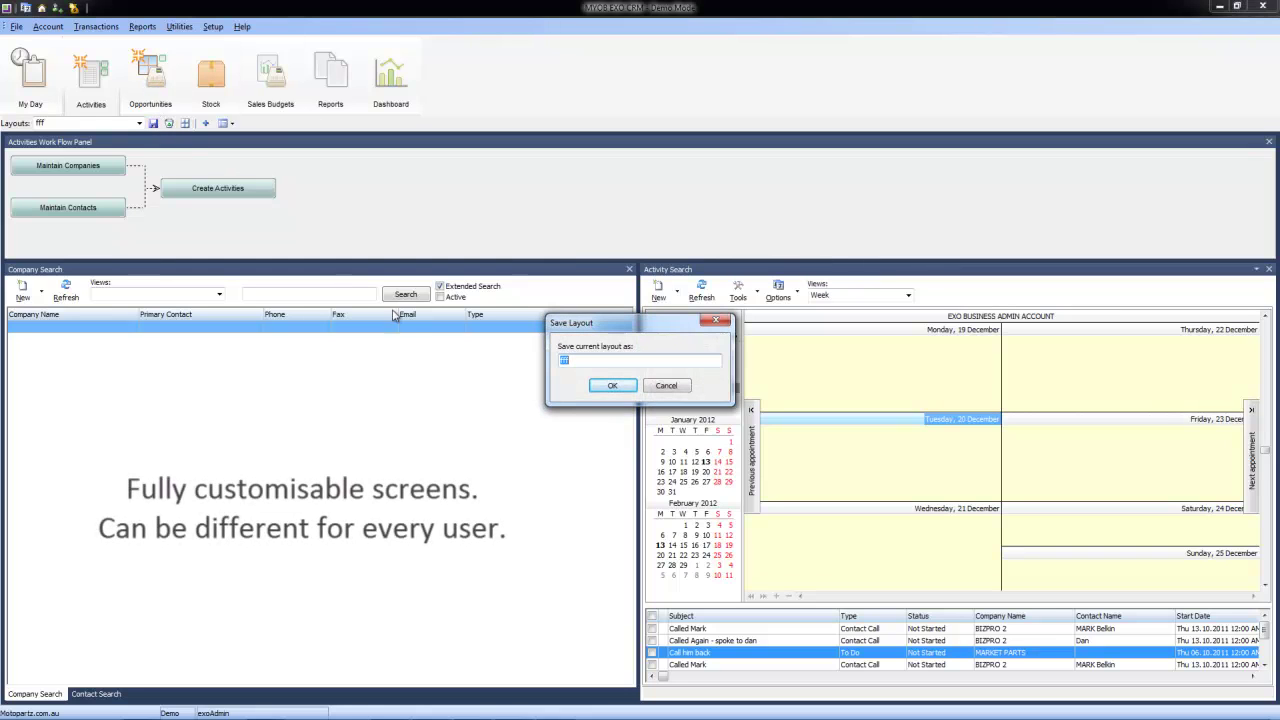
{"action": "left_click", "coordinate": [594, 388]}
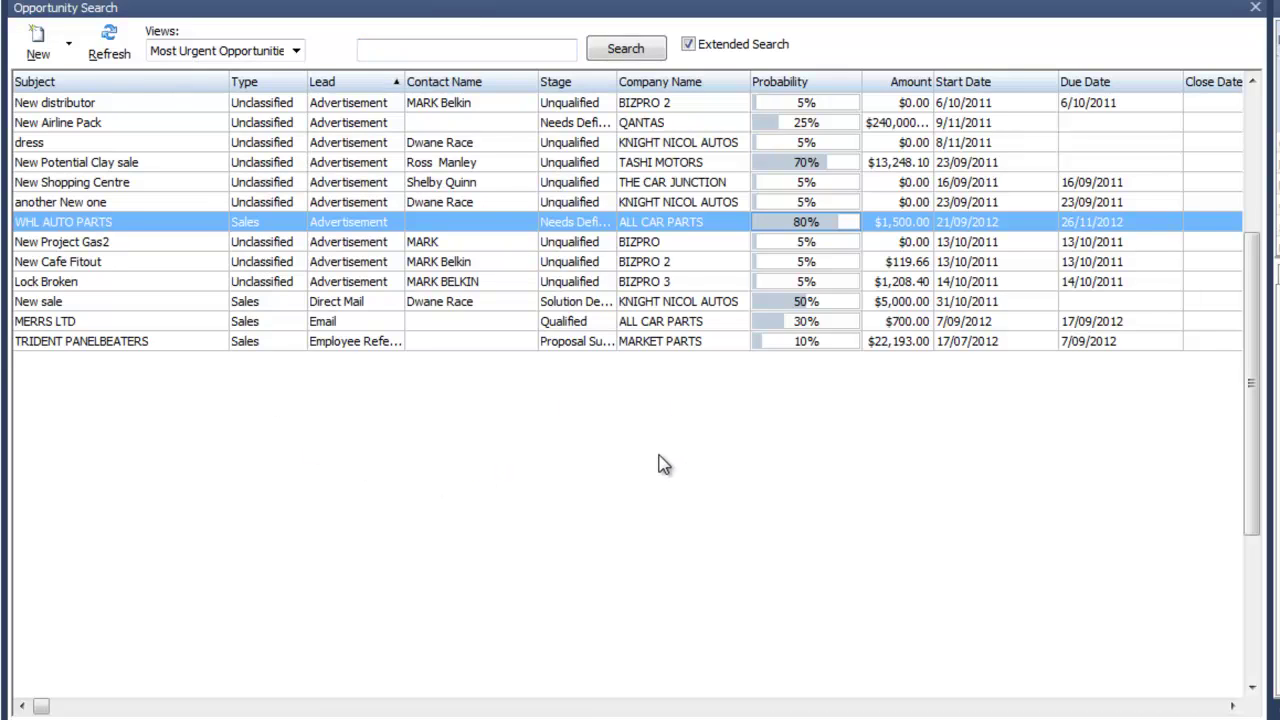
Show the My Opportunities view, move the Type column after Lead, and sort by Probability ascending.
{"action": "left_click", "coordinate": [297, 52]}
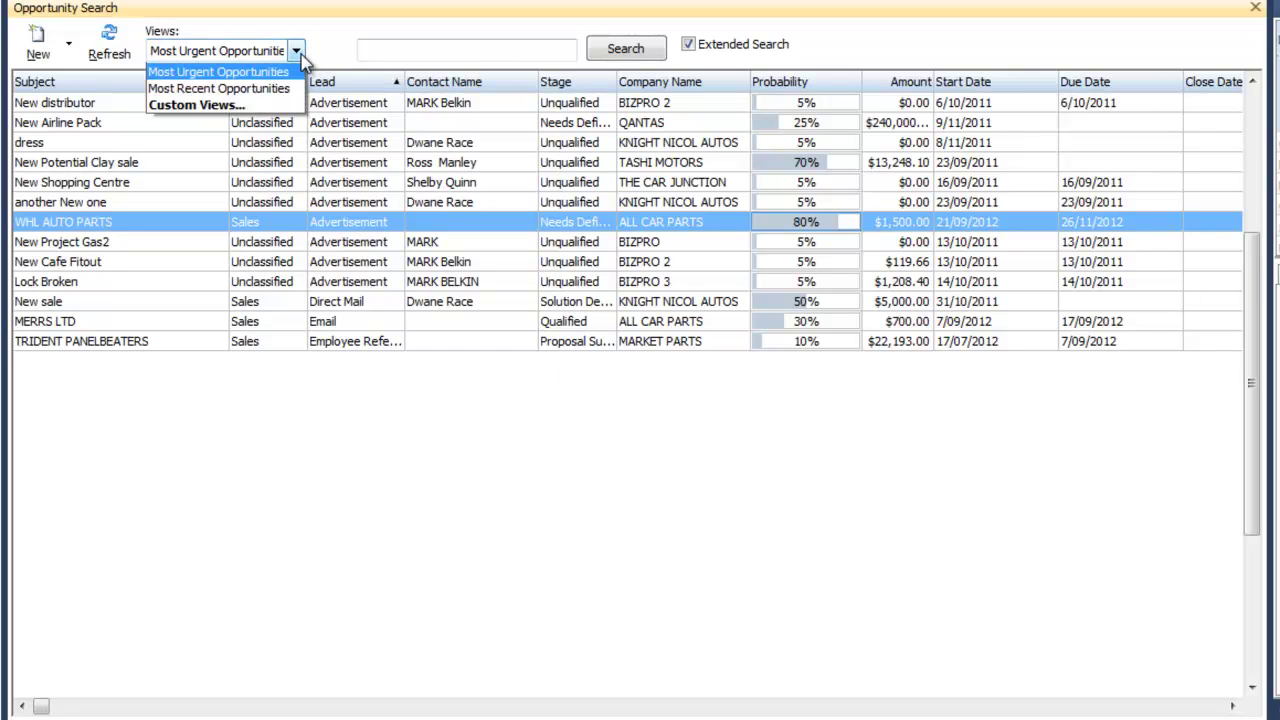
{"action": "left_click", "coordinate": [273, 72]}
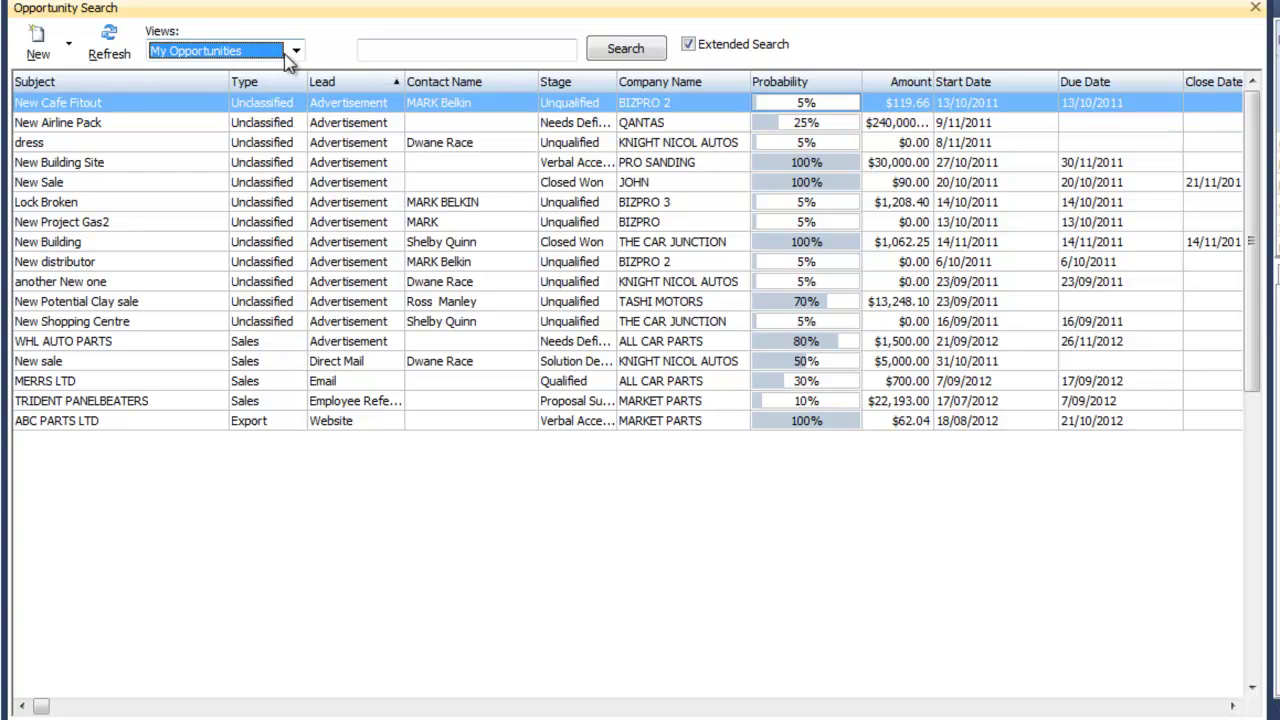
{"action": "left_click", "coordinate": [296, 54]}
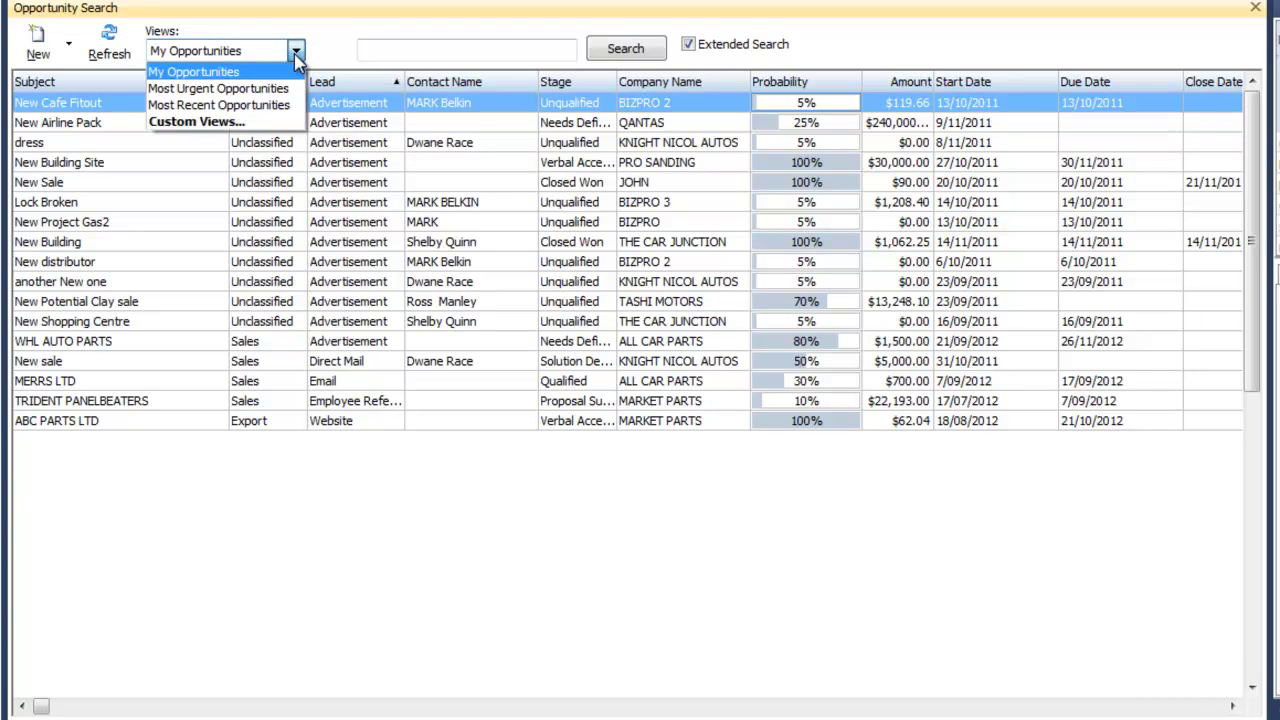
{"action": "left_click", "coordinate": [183, 74]}
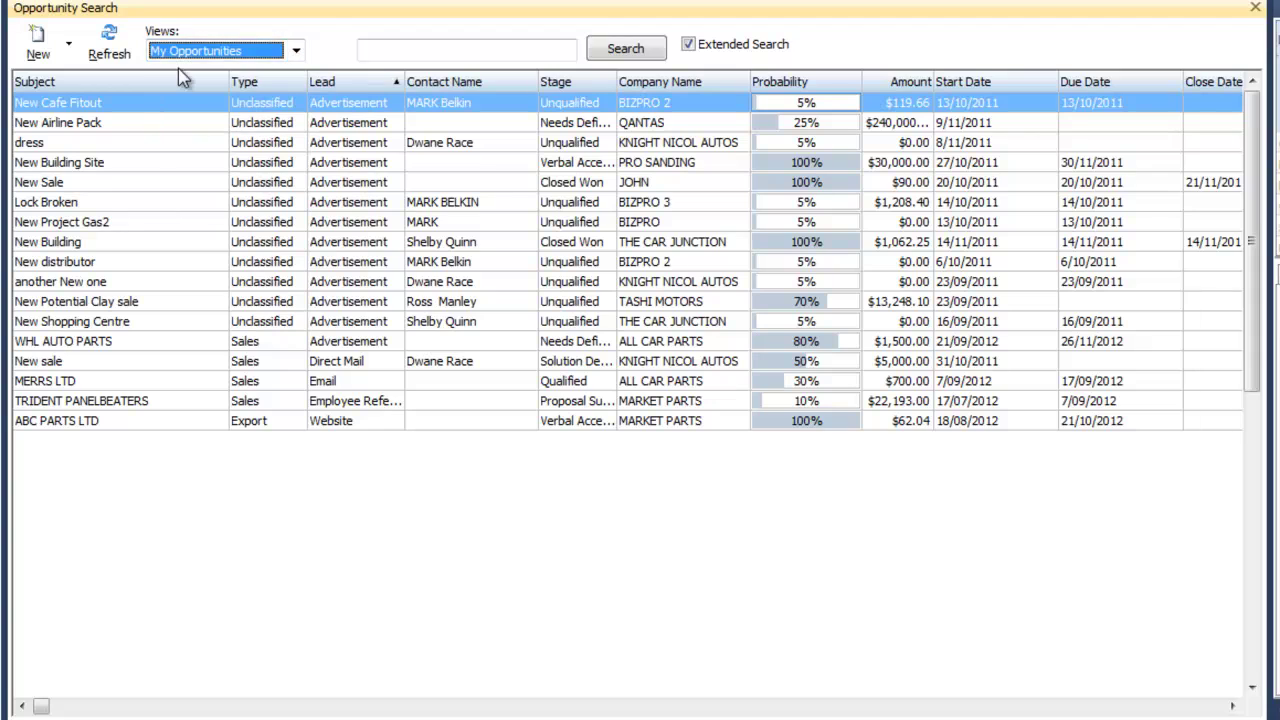
{"action": "left_click_drag", "start_coordinate": [258, 84], "coordinate": [415, 88]}
{"action": "left_click", "coordinate": [418, 88]}
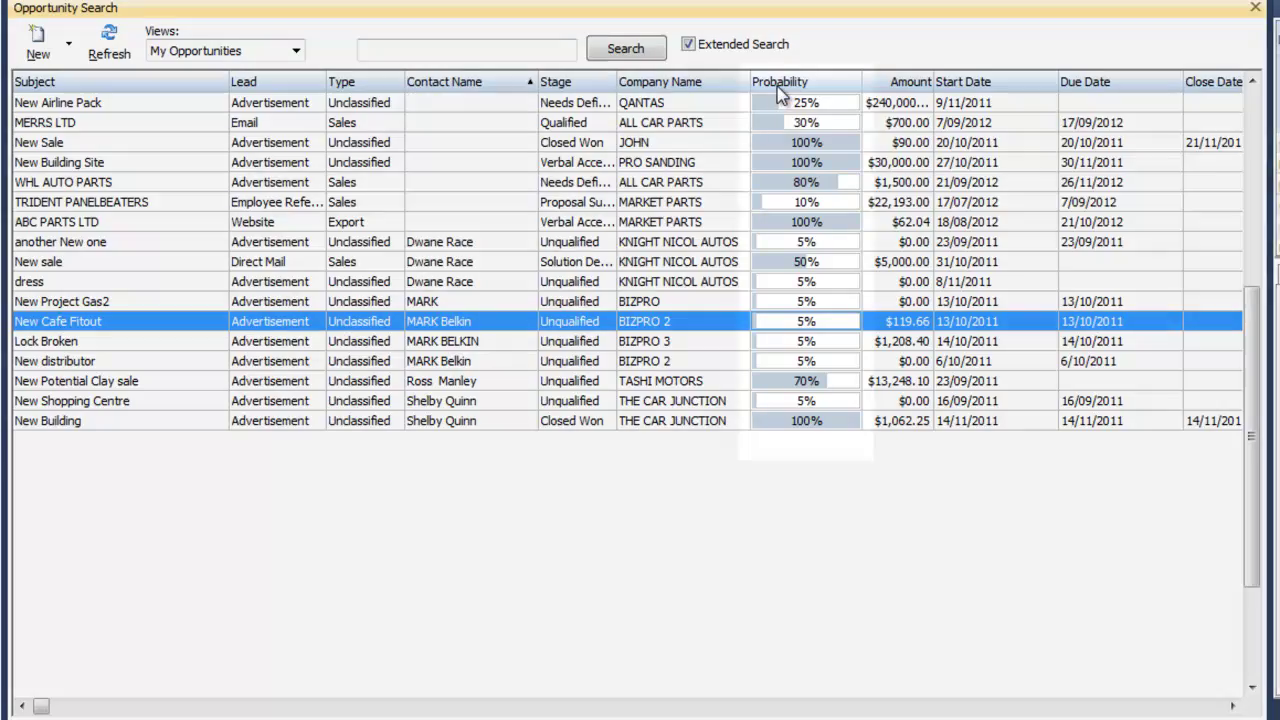
{"action": "left_click", "coordinate": [777, 86]}
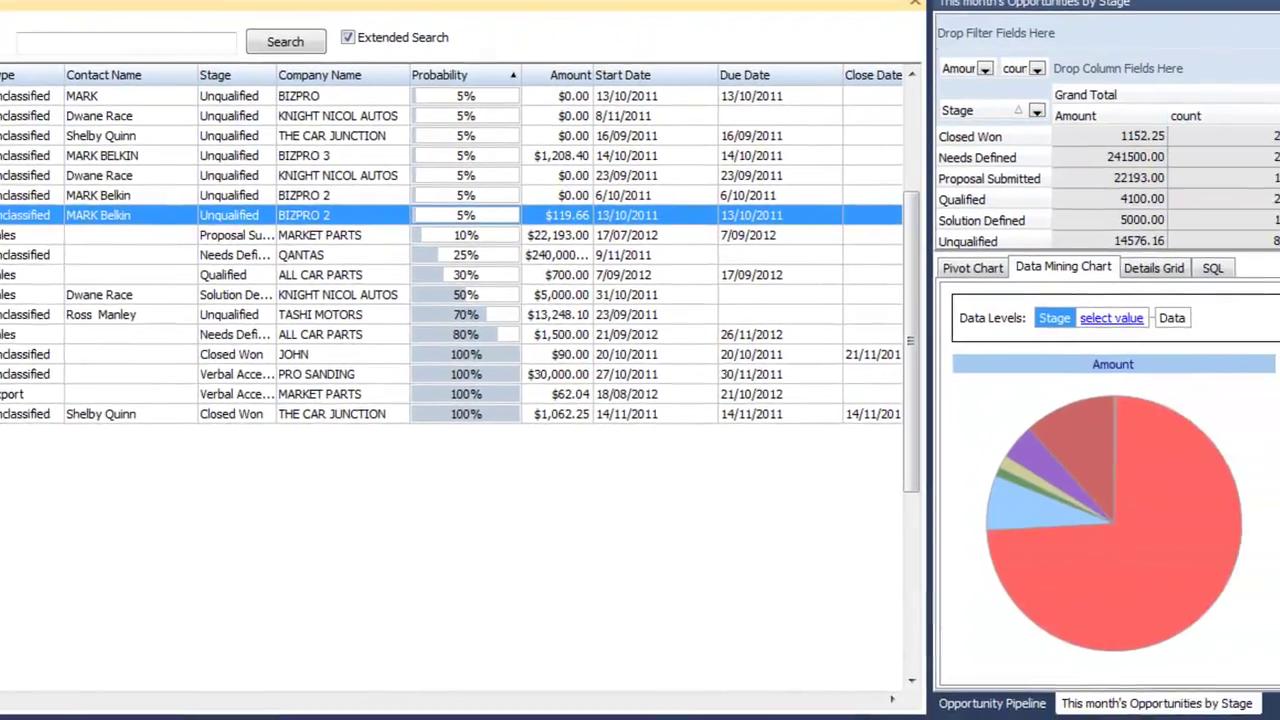
{"action": "mouse_move", "coordinate": [1279, 488]}
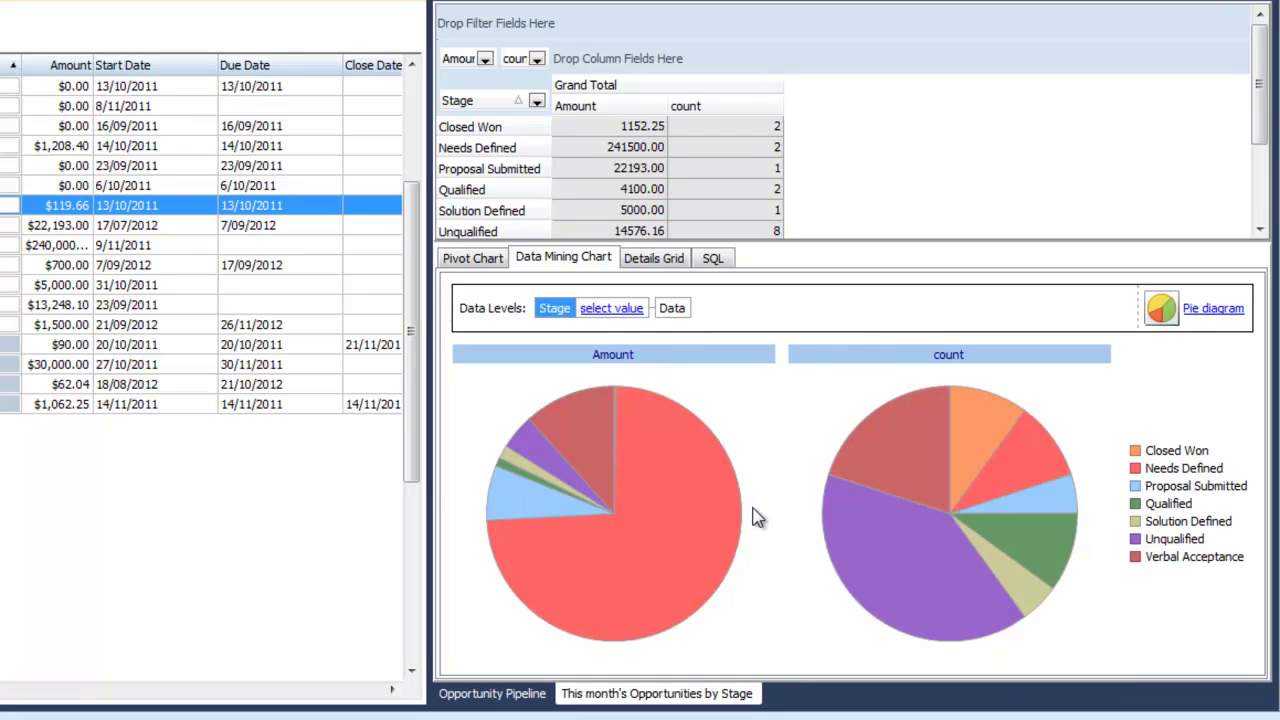
{"action": "mouse_move", "coordinate": [556, 457]}
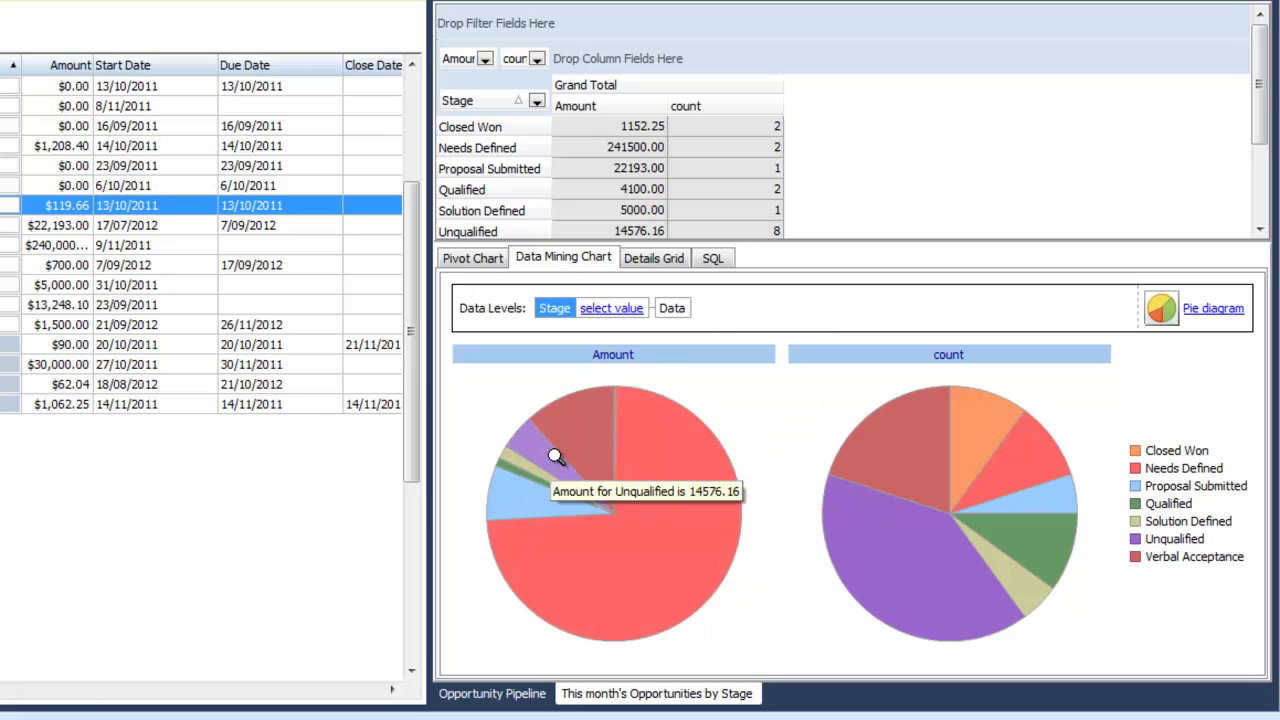
{"action": "mouse_move", "coordinate": [1037, 574]}
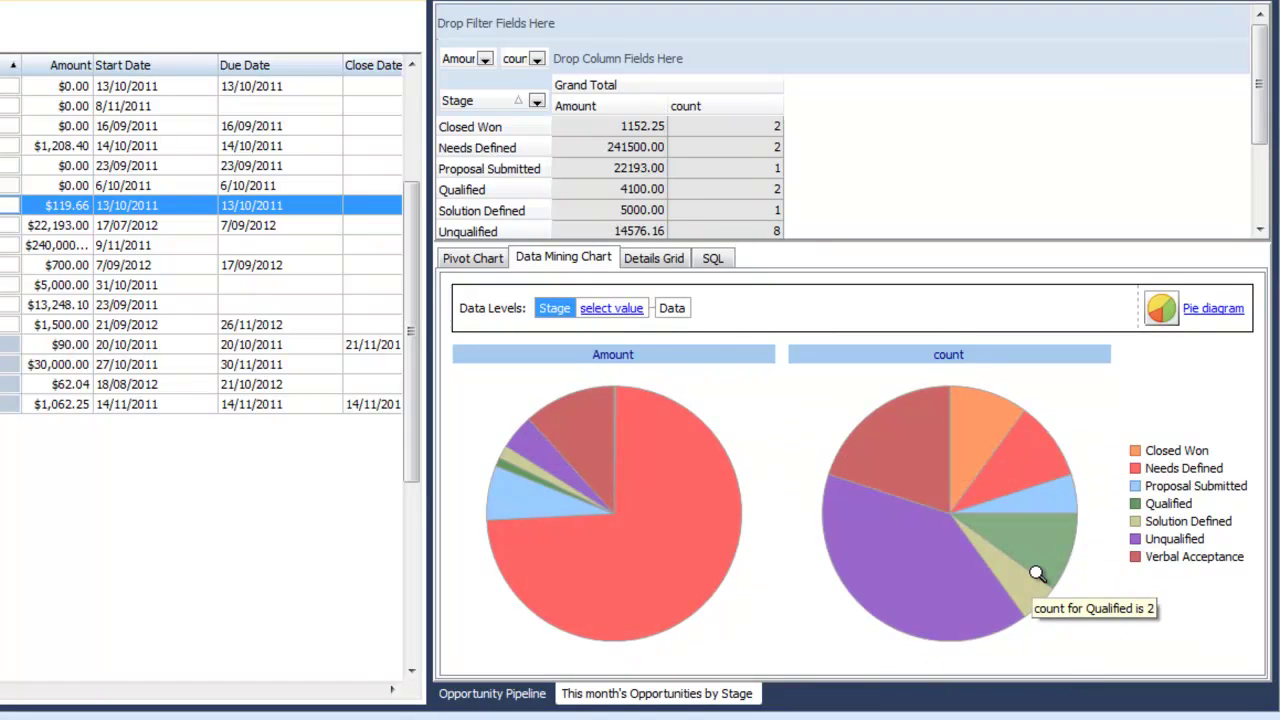
{"action": "mouse_move", "coordinate": [942, 577]}
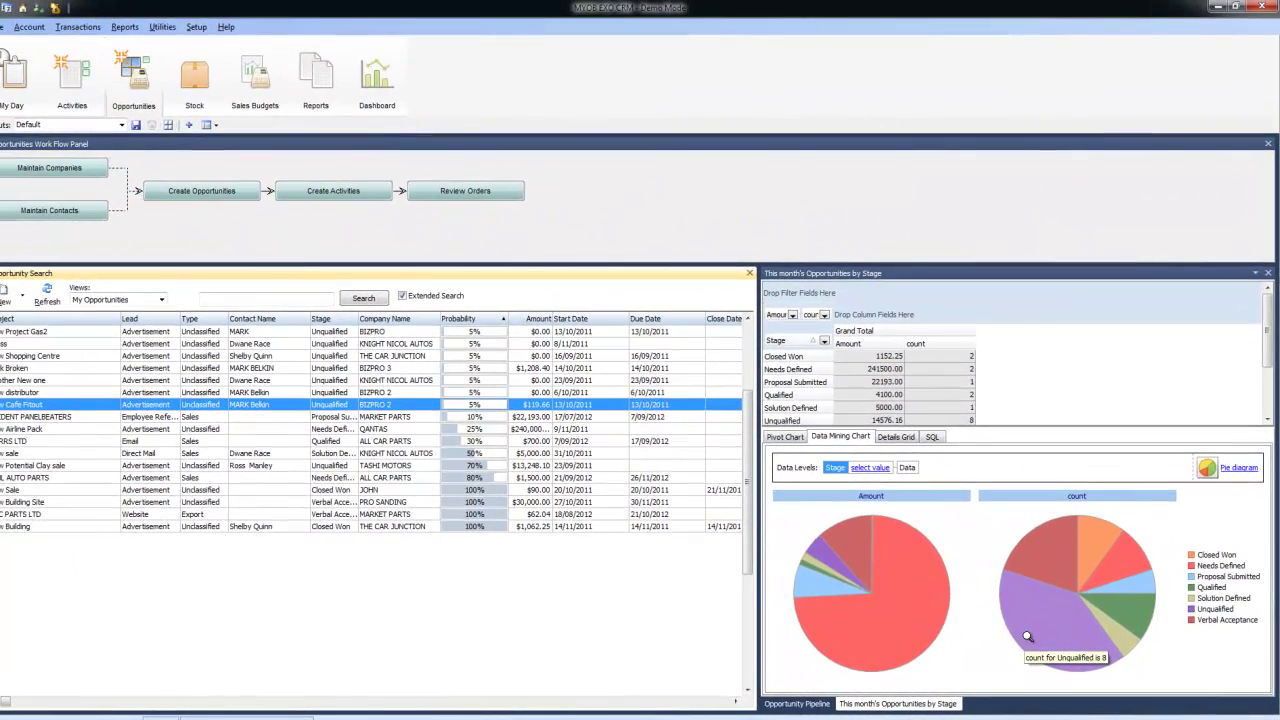
Open the New Cafe Fitout opportunity and review its opportunity types in the Setup Opportunity Type list.
{"action": "double_click", "coordinate": [40, 408]}
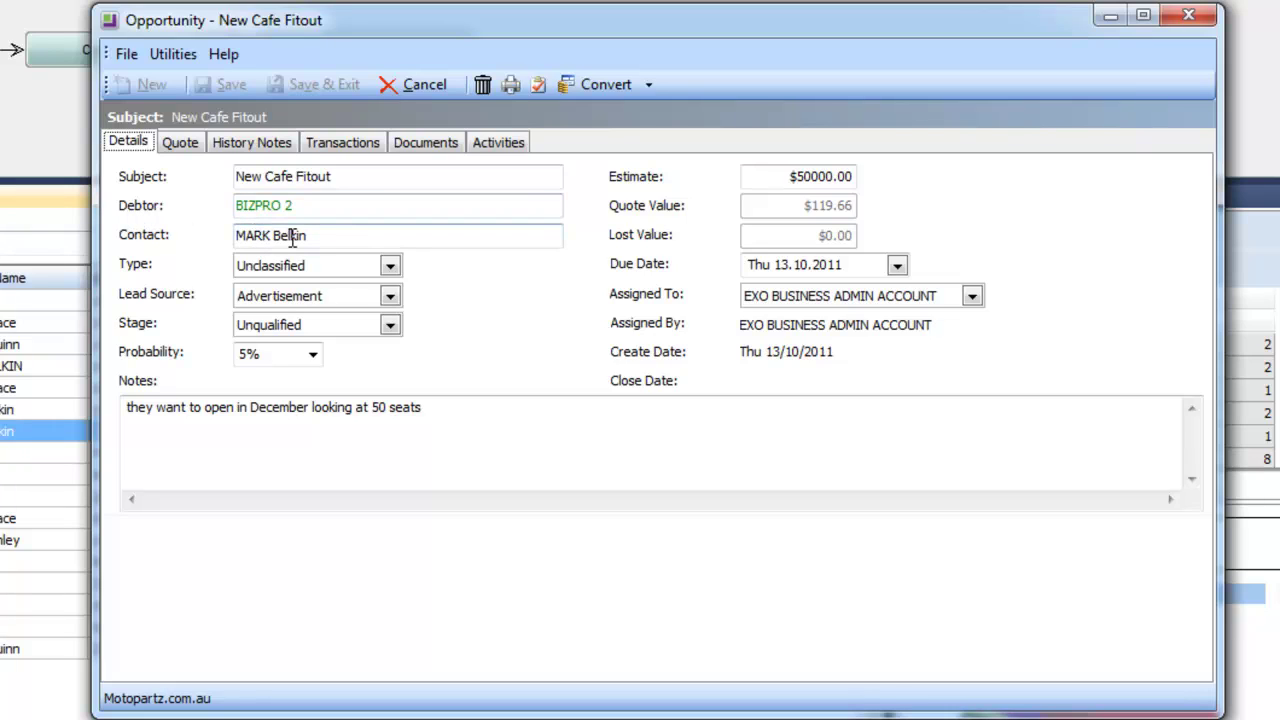
{"action": "left_click", "coordinate": [391, 267]}
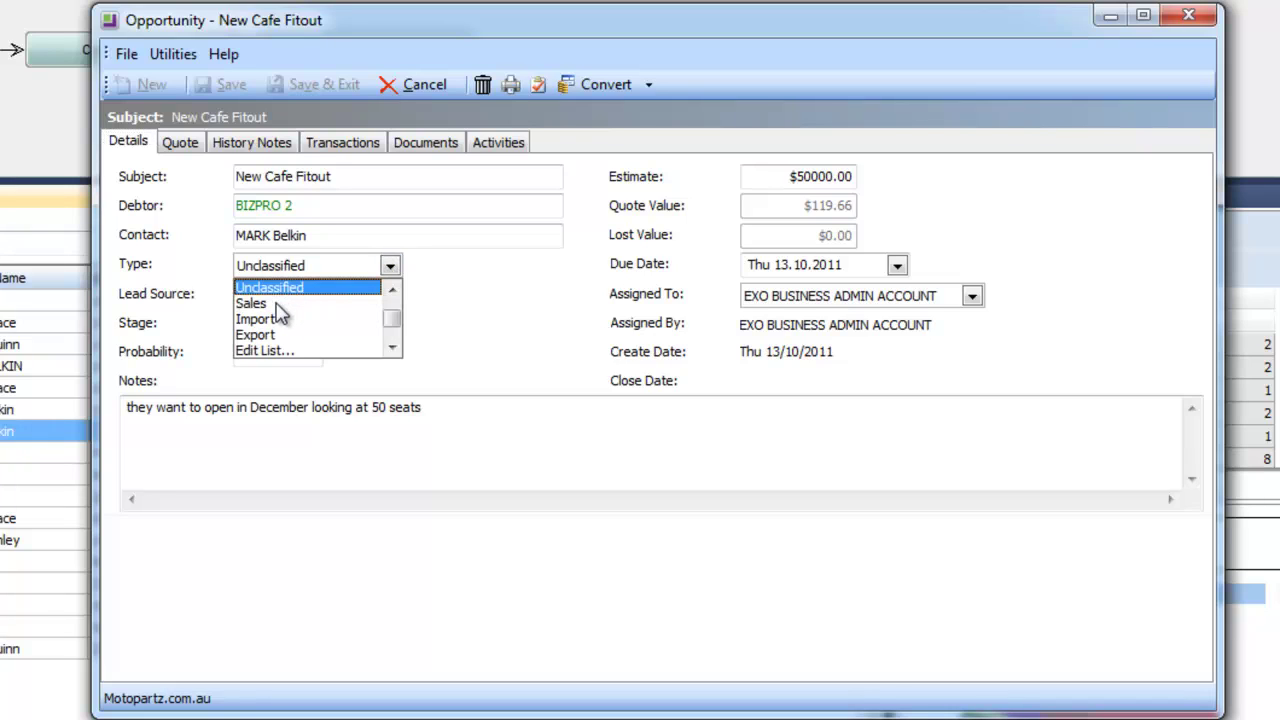
{"action": "left_click", "coordinate": [266, 352]}
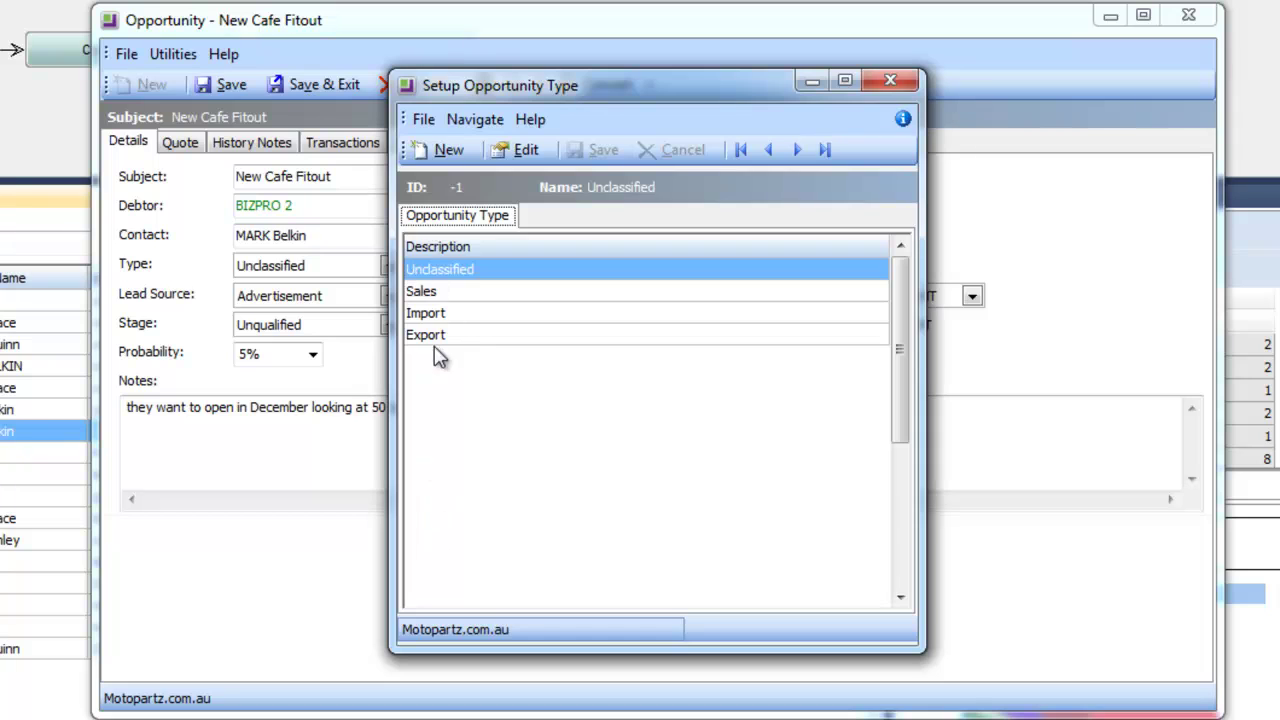
{"action": "left_click", "coordinate": [890, 84]}
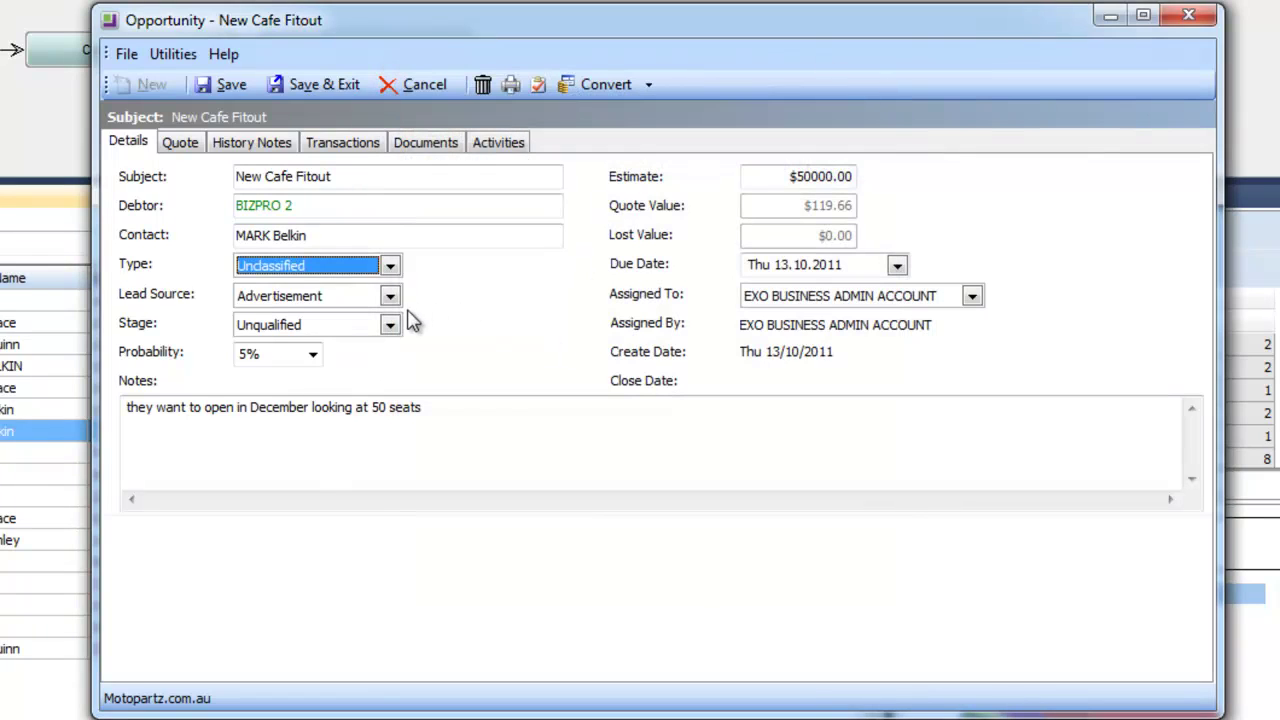
Set lead source to Employee Referral and probability to 90%, keeping the stage Unqualified.
{"action": "left_click", "coordinate": [390, 296]}
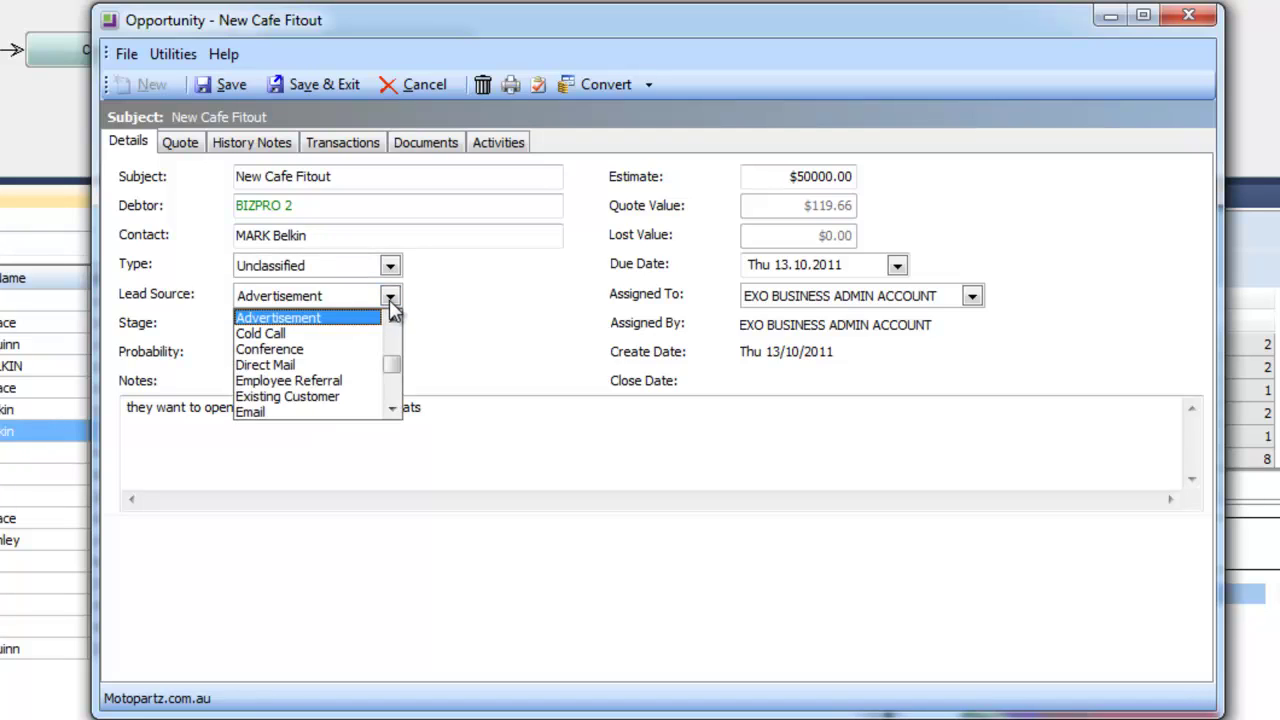
{"action": "left_click", "coordinate": [287, 381]}
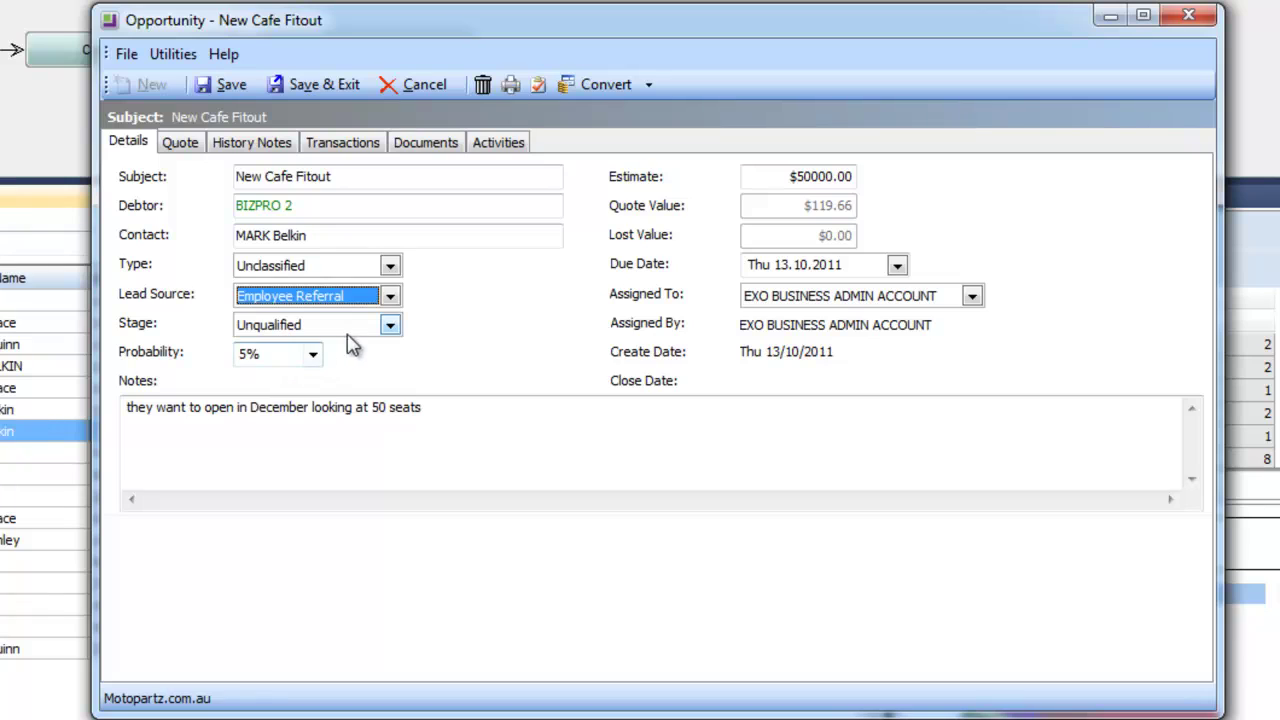
{"action": "left_click", "coordinate": [389, 325]}
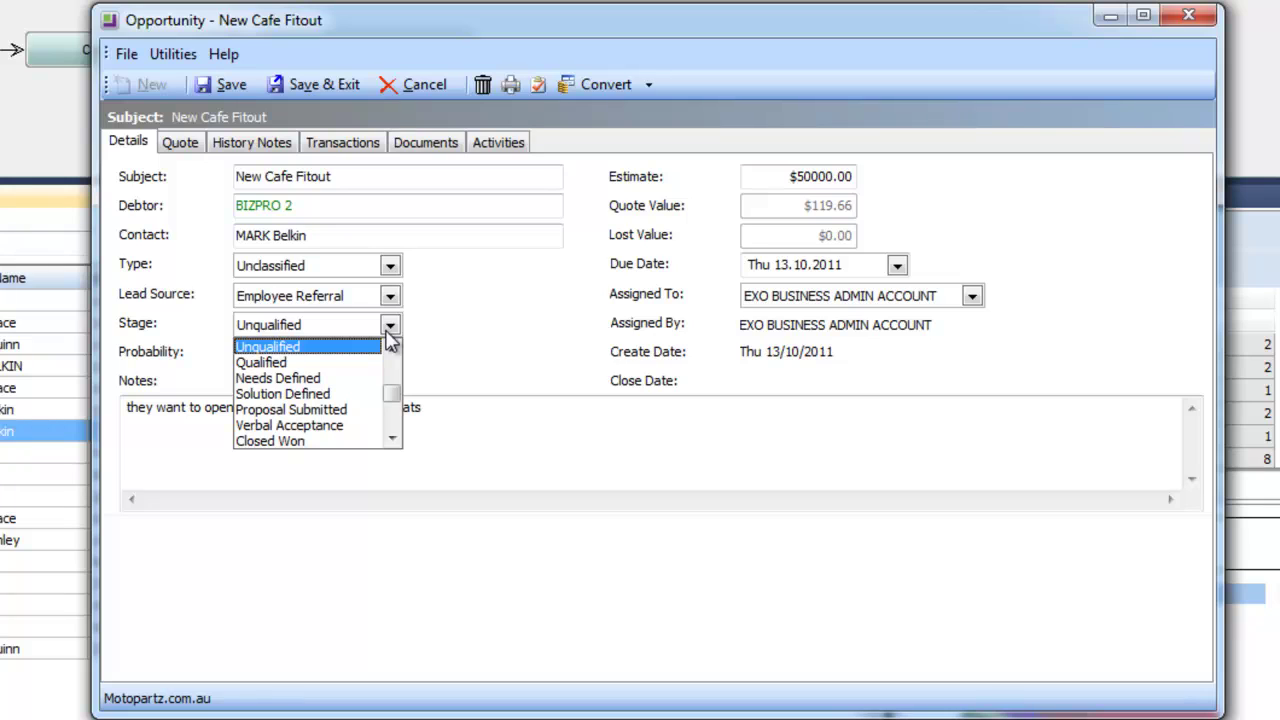
{"action": "left_click", "coordinate": [433, 330]}
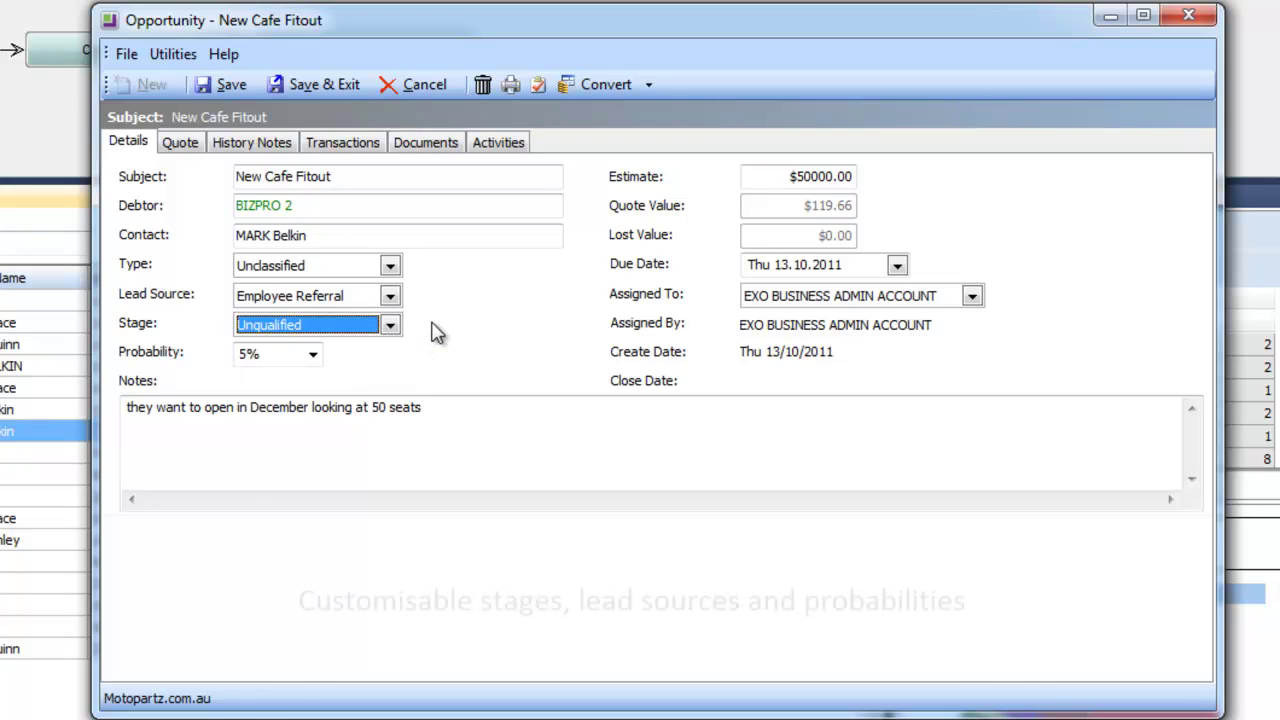
{"action": "left_click", "coordinate": [313, 354]}
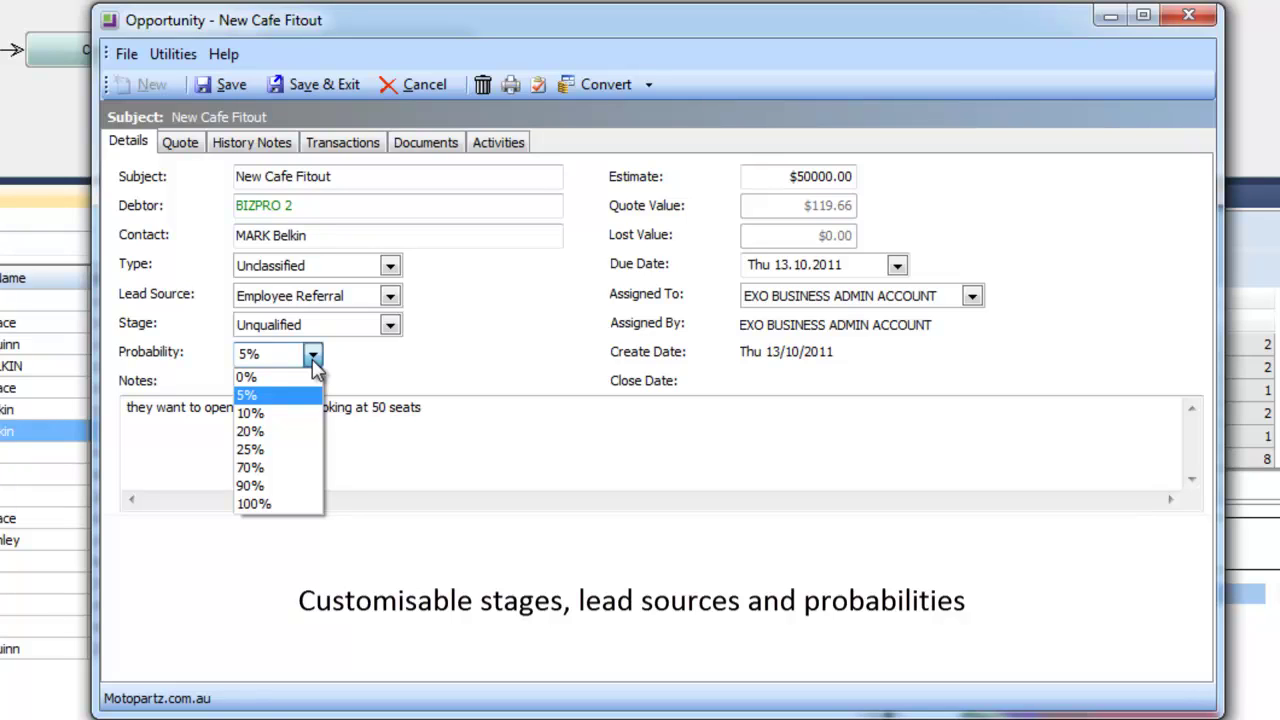
{"action": "left_click", "coordinate": [251, 485]}
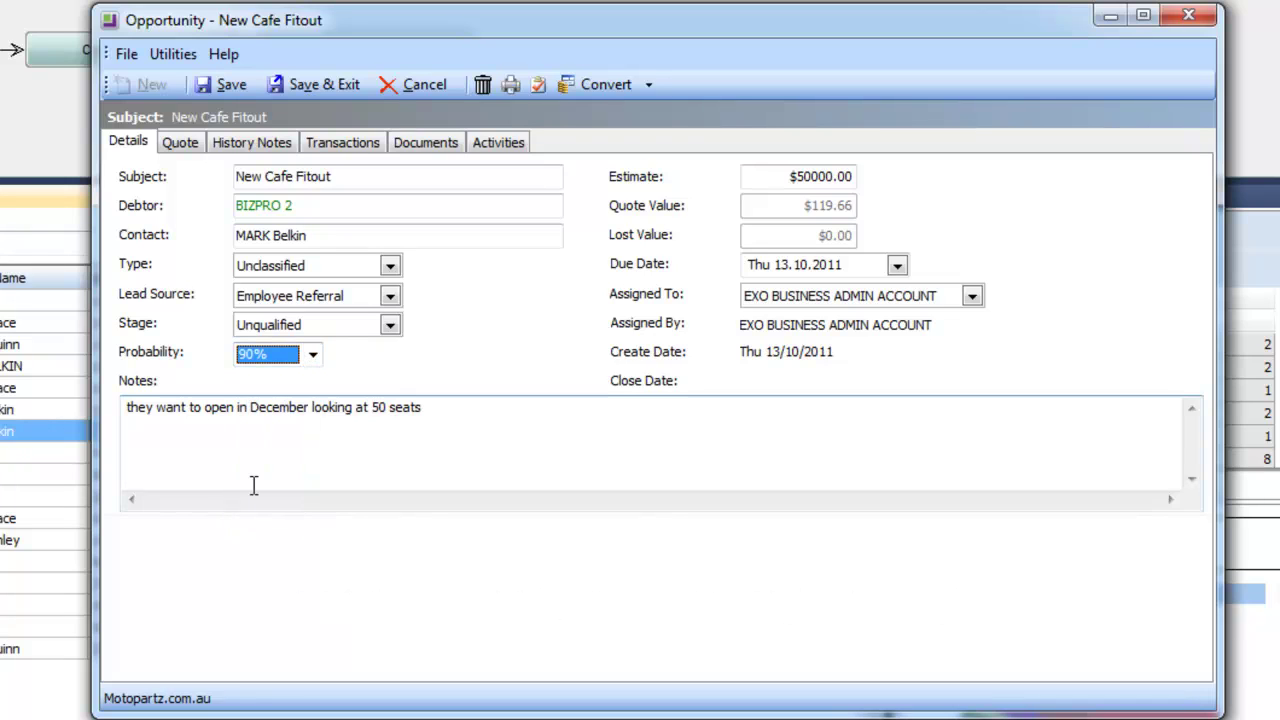
{"action": "left_click", "coordinate": [391, 326]}
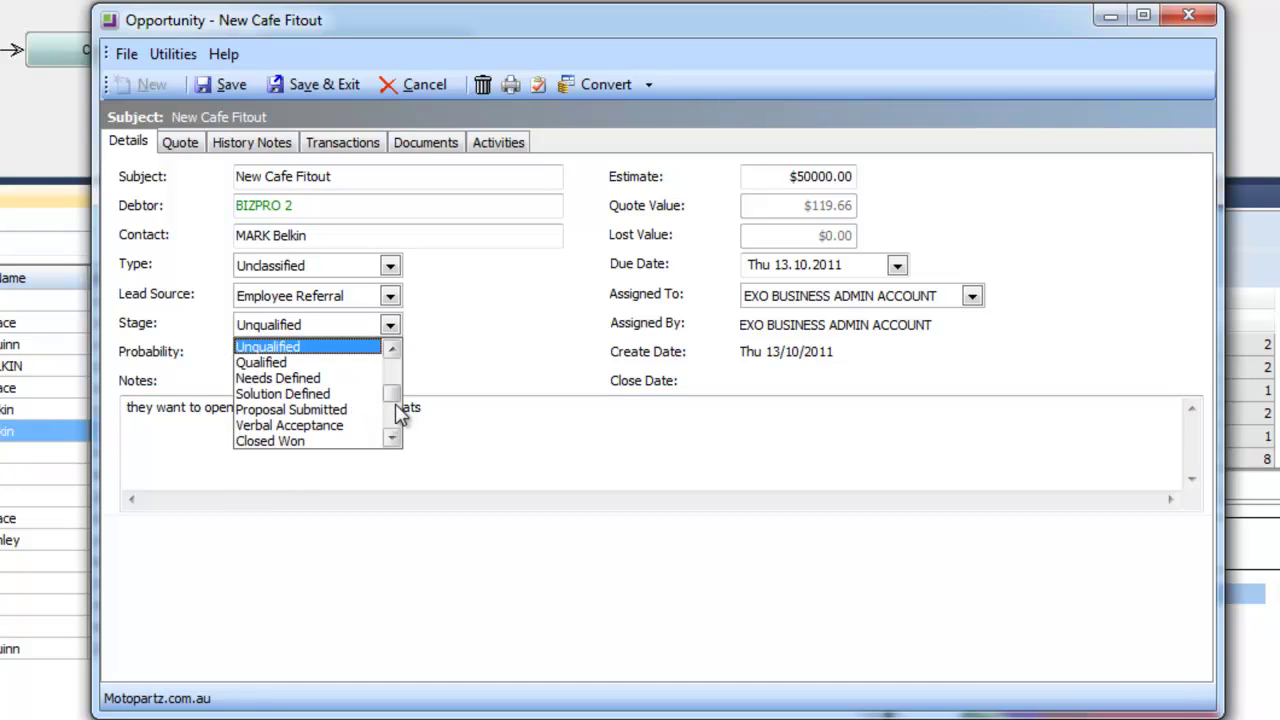
{"action": "scroll", "coordinate": [391, 420], "scroll_direction": "down", "scroll_amount": 1}
Review the Setup Opportunity Stage list, then view the opportunity's History Notes tab.
{"action": "left_click", "coordinate": [282, 442]}
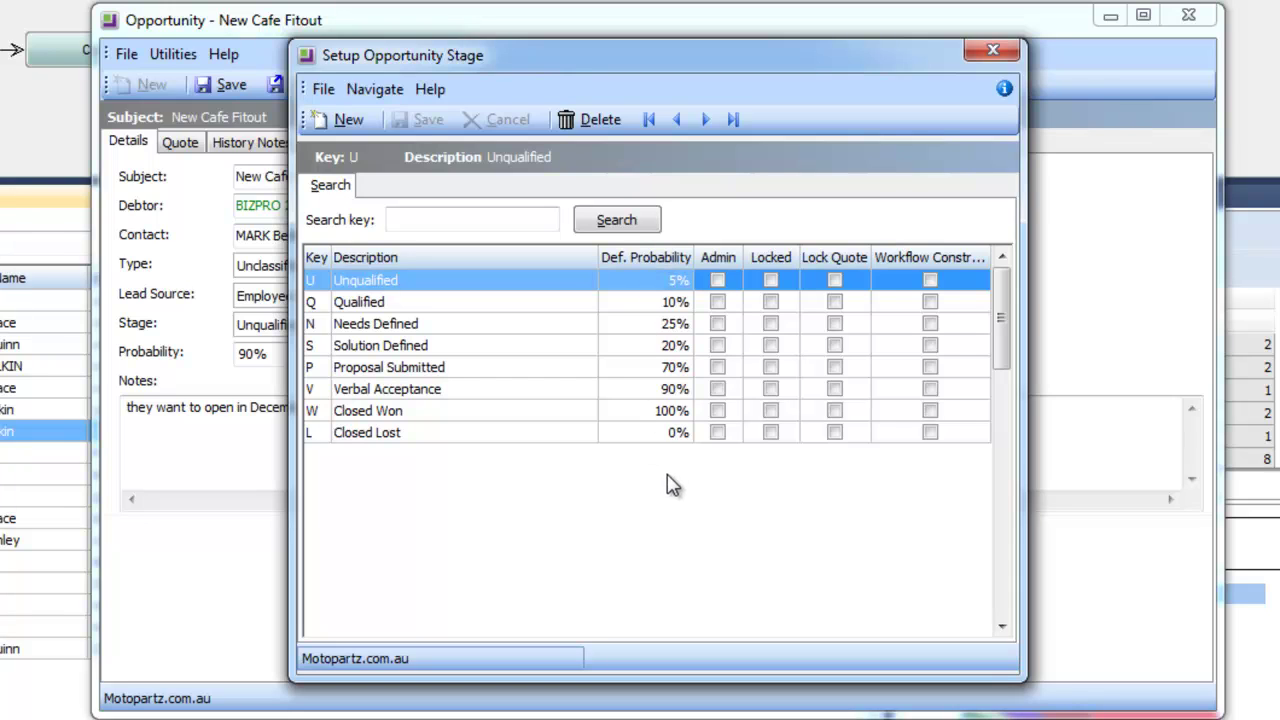
{"action": "left_click", "coordinate": [992, 50]}
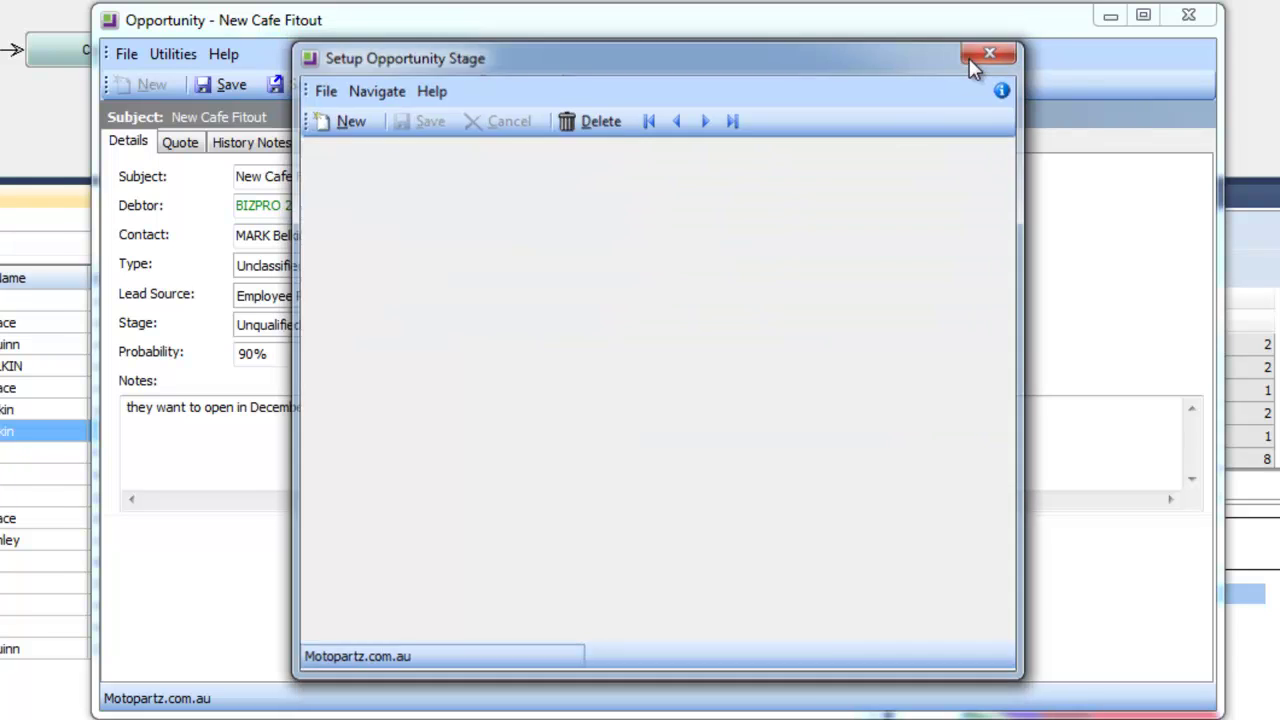
{"action": "type", "text": "gjfgh"}
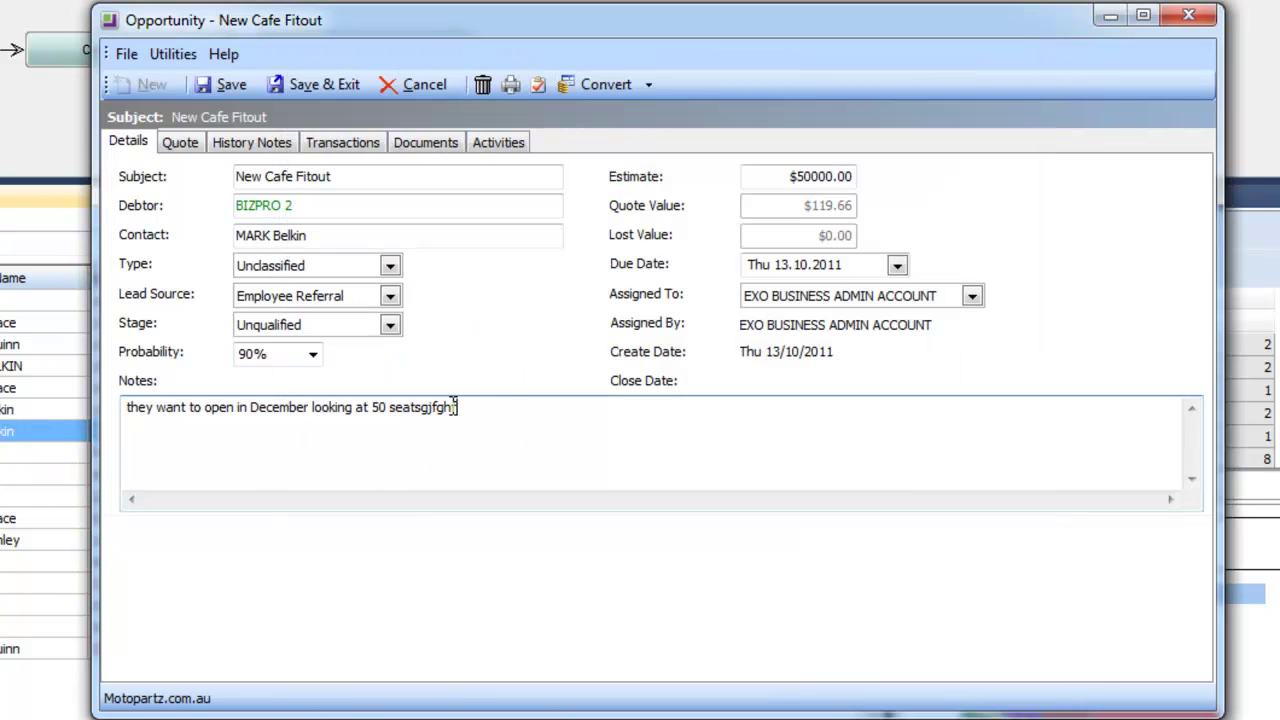
{"action": "type", "text": "jghfgjfdgfdgfdfgsfdsfdafdadfadsaDSA"}
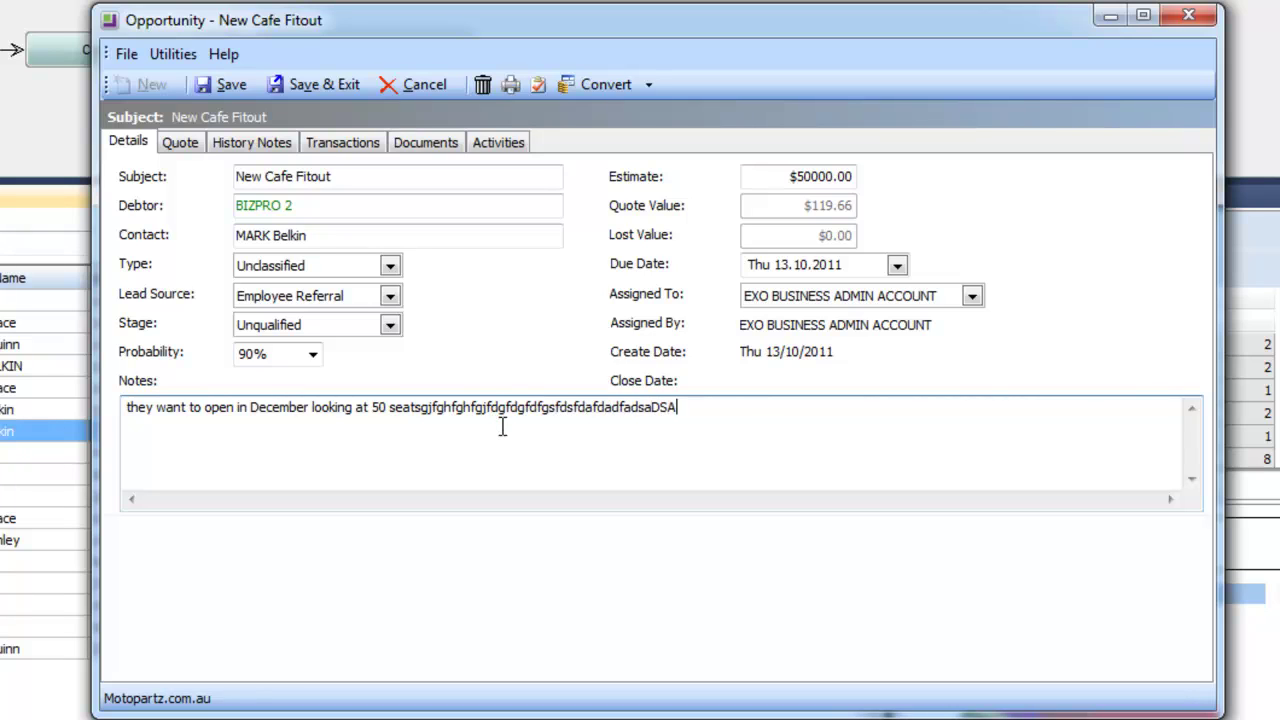
{"action": "left_click", "coordinate": [284, 148]}
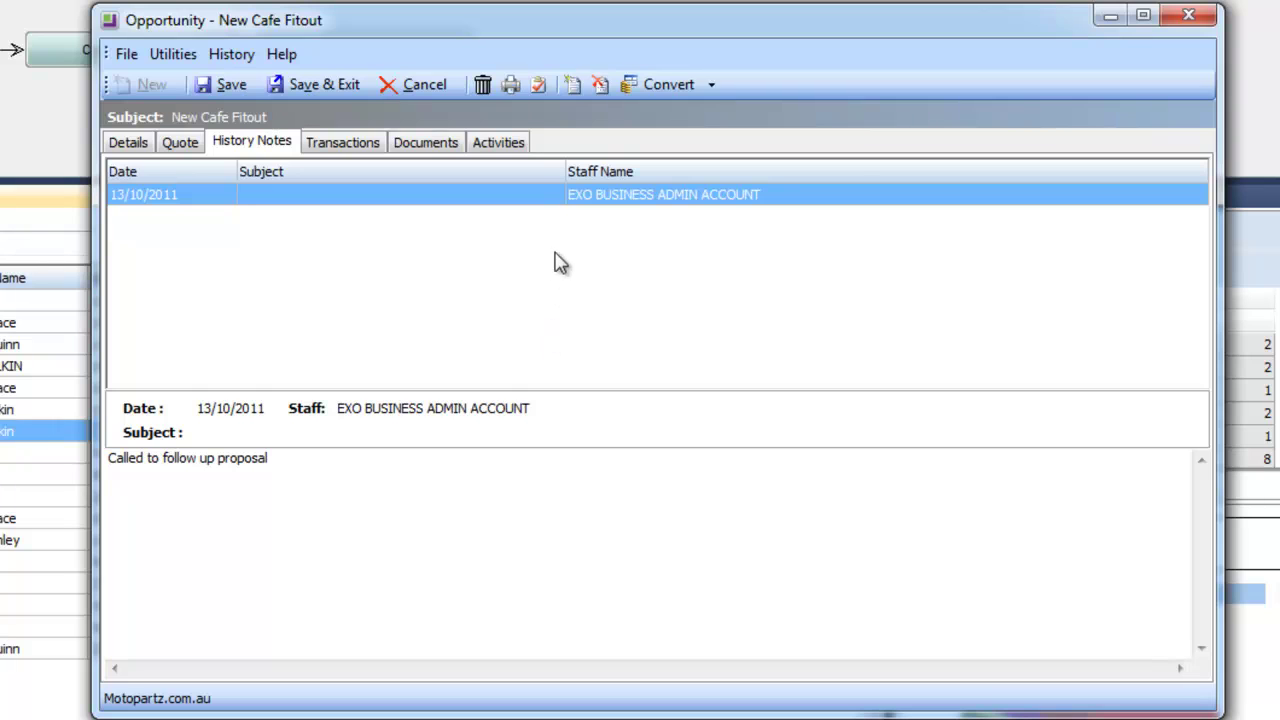
Discard a new history note and view the opportunity's two contact calls on the Activities tab.
{"action": "left_click", "coordinate": [571, 87]}
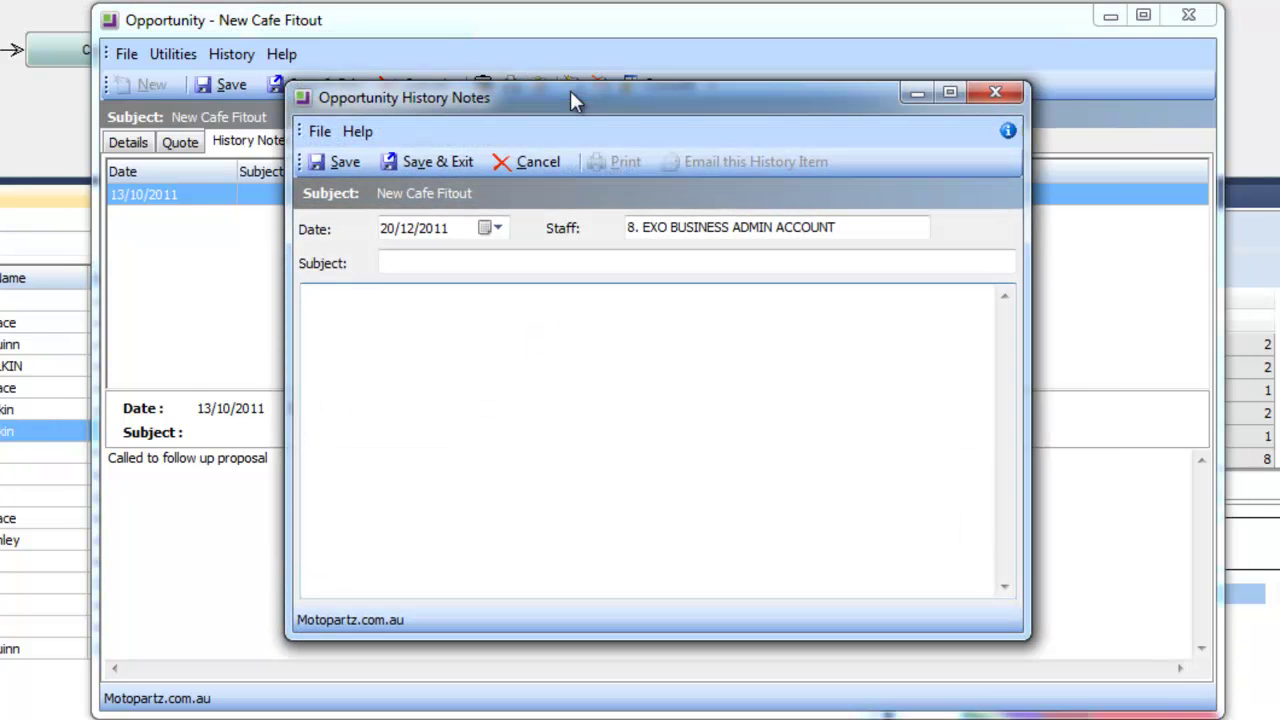
{"action": "left_click", "coordinate": [495, 160]}
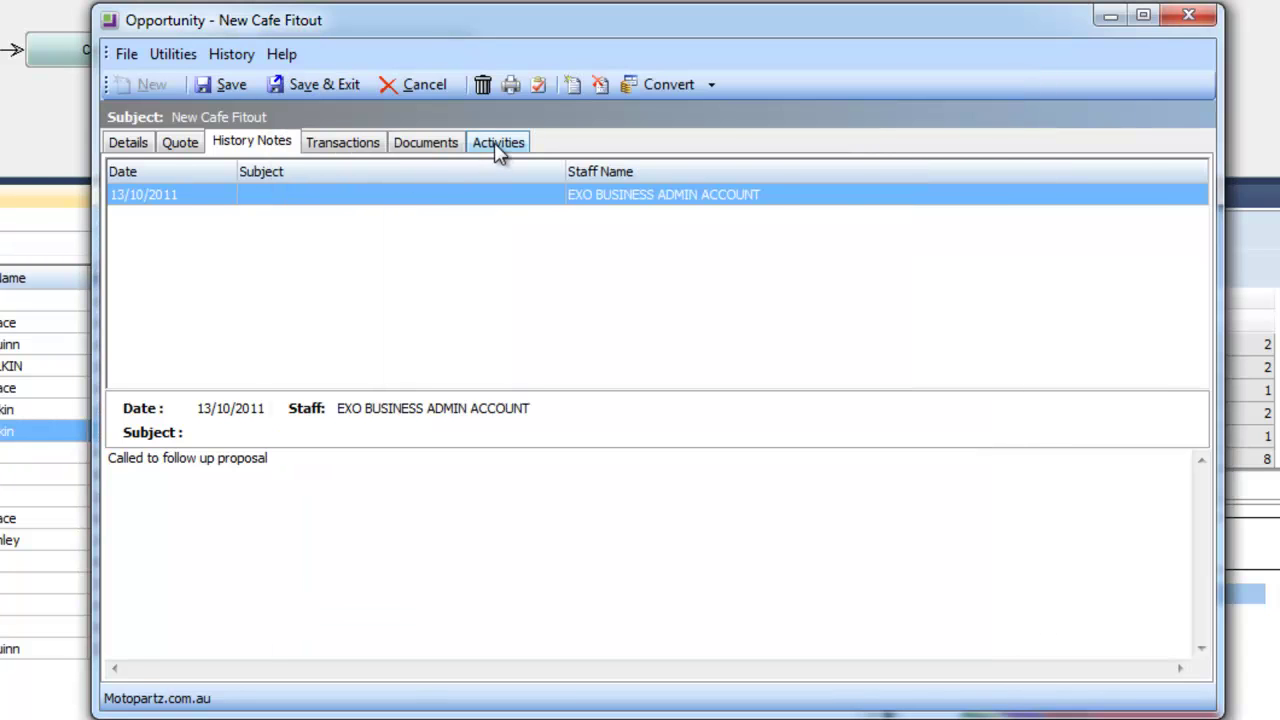
{"action": "left_click", "coordinate": [498, 145]}
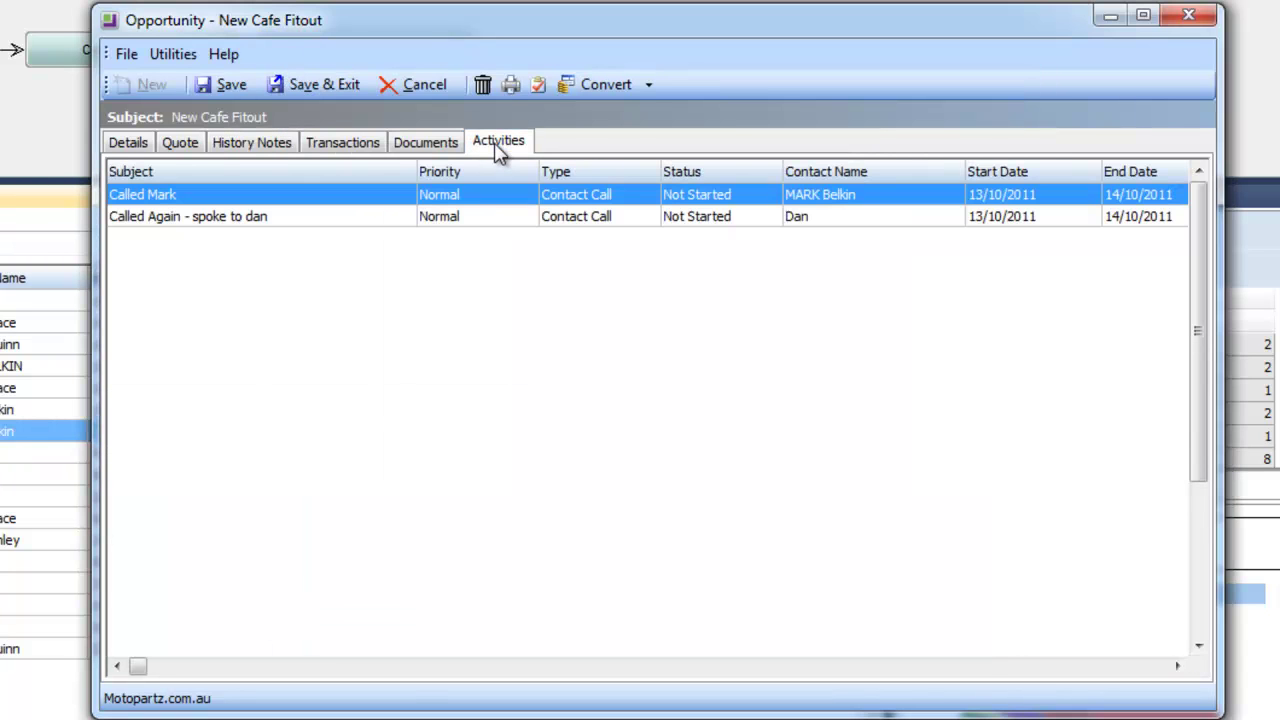
{"action": "left_click", "coordinate": [536, 88]}
Keep the new activity an uncategorised Appointment and turn on its 15-minute reminder.
{"action": "left_click", "coordinate": [456, 96]}
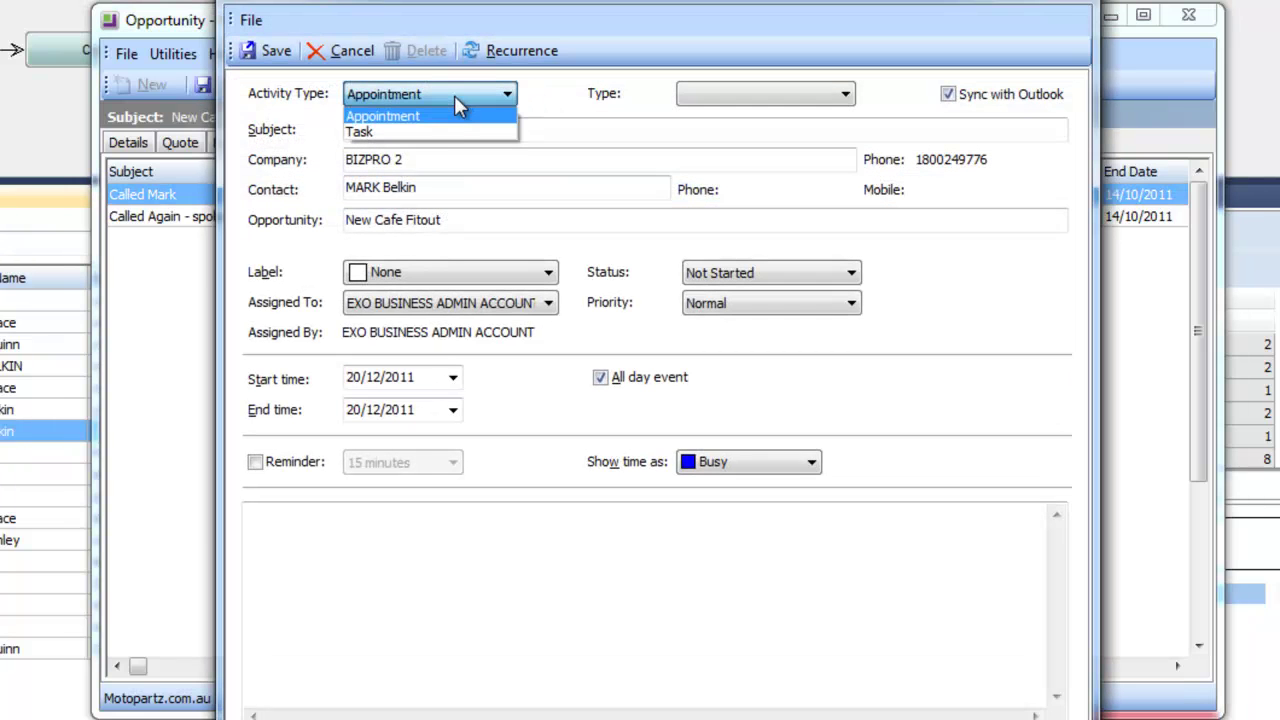
{"action": "left_click", "coordinate": [907, 90]}
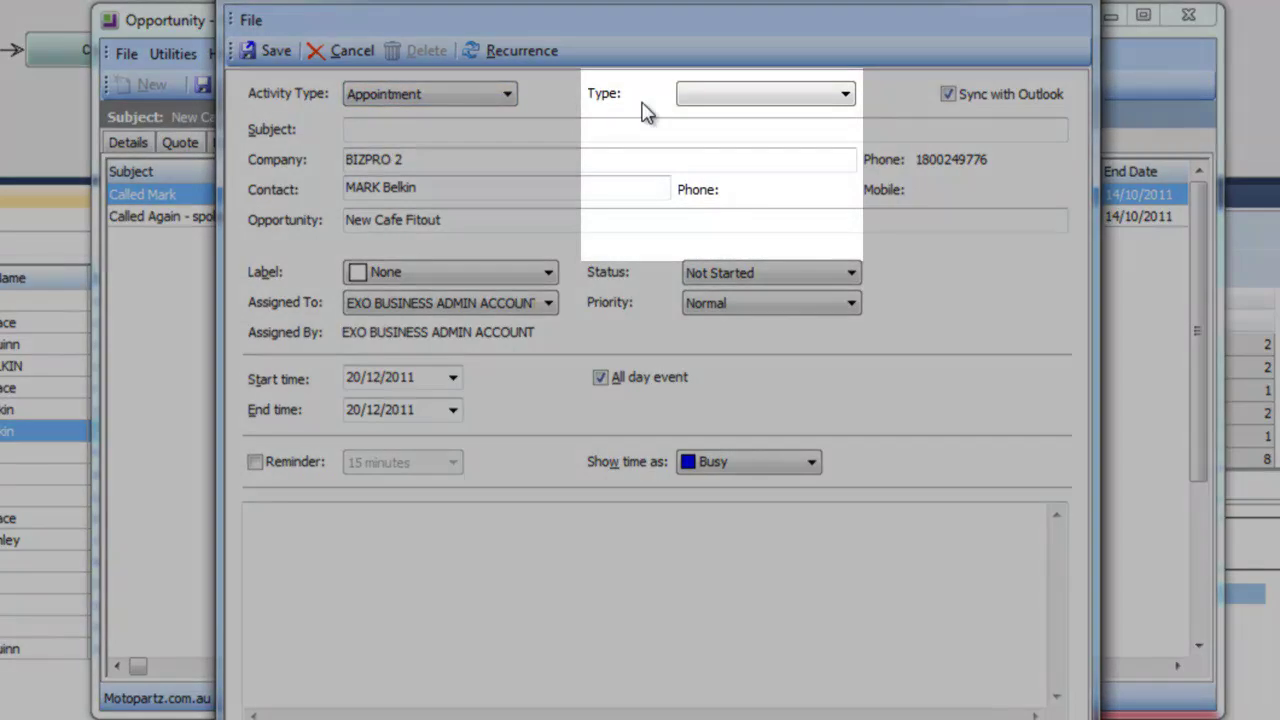
{"action": "left_click", "coordinate": [767, 99]}
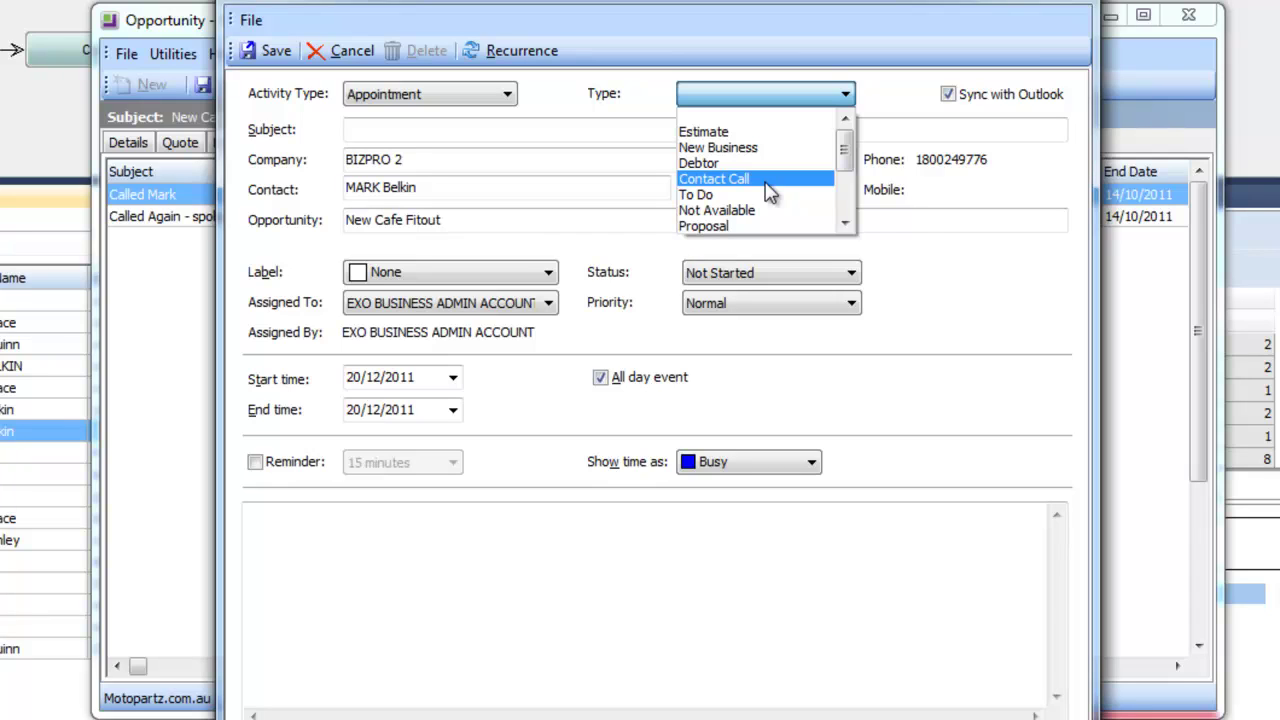
{"action": "left_click", "coordinate": [509, 156]}
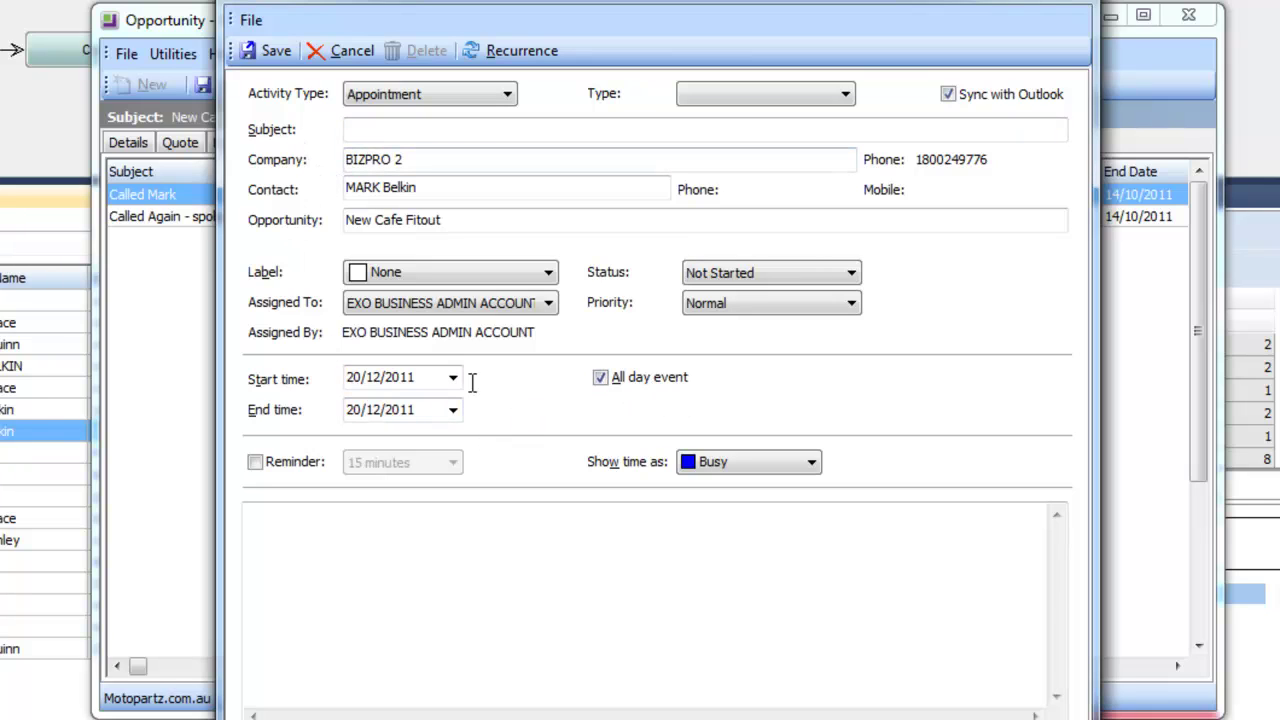
{"action": "left_click", "coordinate": [258, 463]}
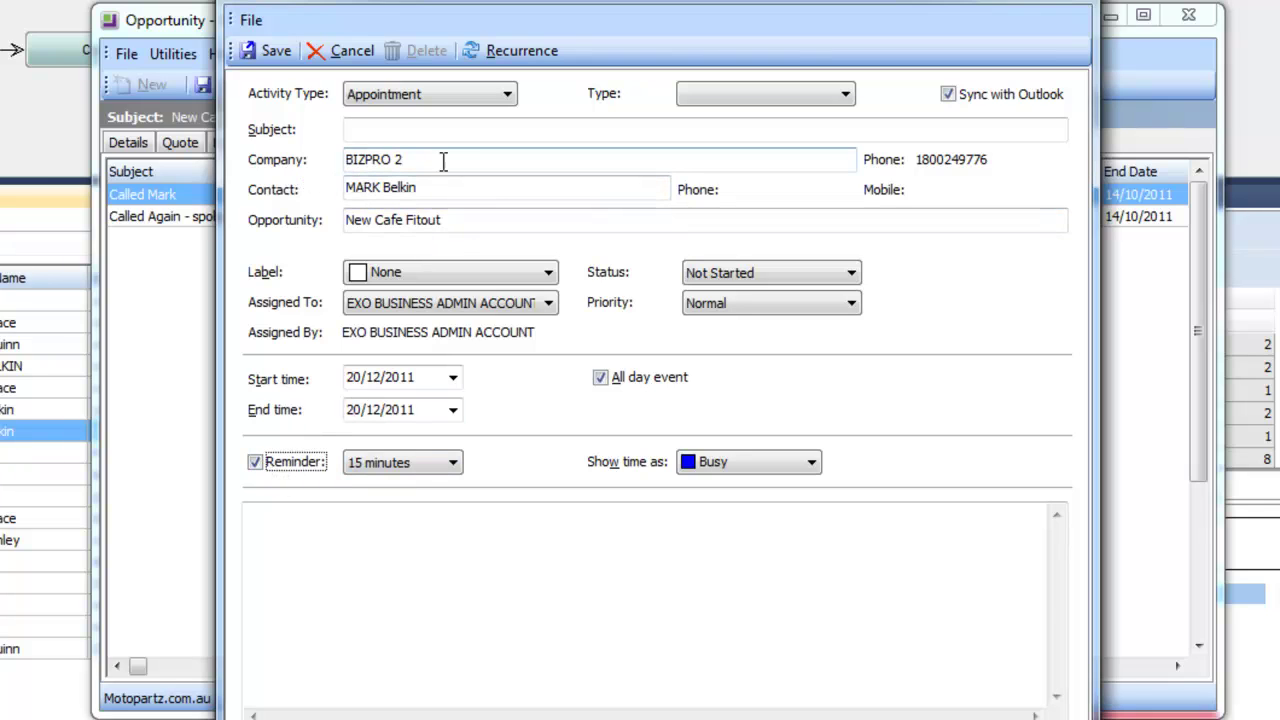
Highlight the activity's linked company, contact and opportunity names.
{"action": "left_click_drag", "start_coordinate": [429, 160], "coordinate": [346, 161]}
{"action": "left_click_drag", "start_coordinate": [432, 187], "coordinate": [346, 188]}
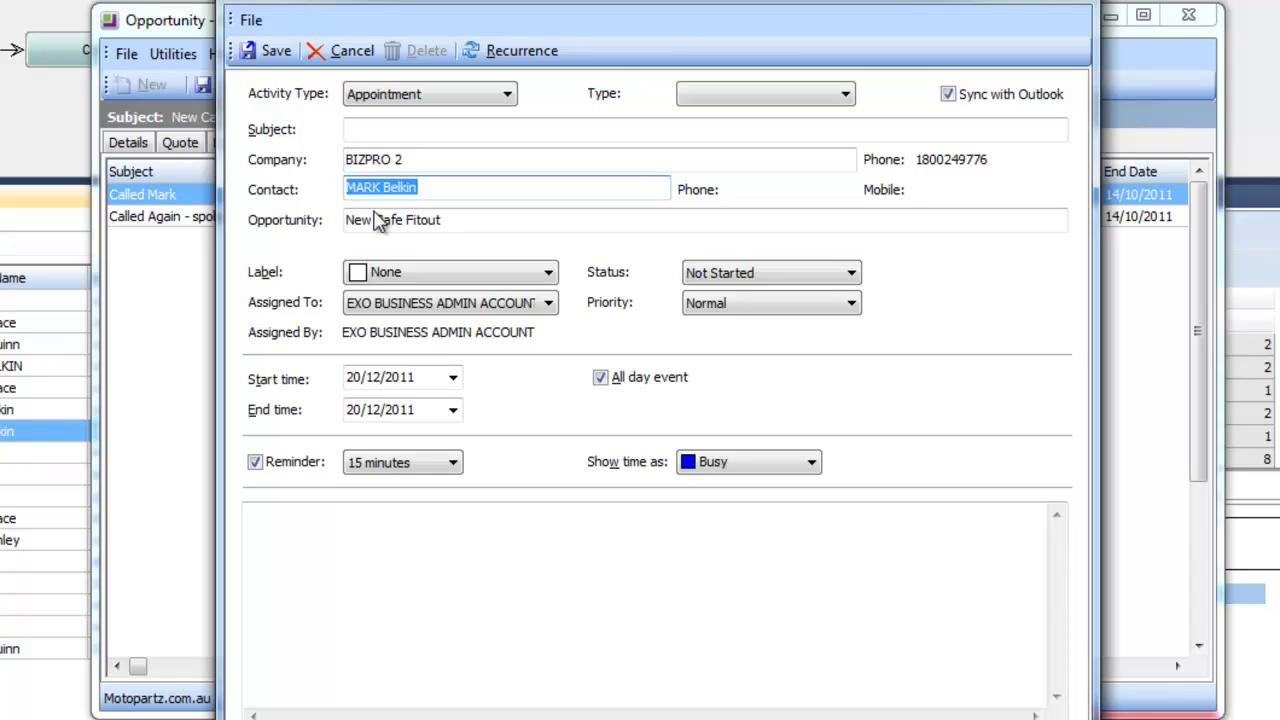
{"action": "left_click_drag", "start_coordinate": [442, 220], "coordinate": [345, 221]}
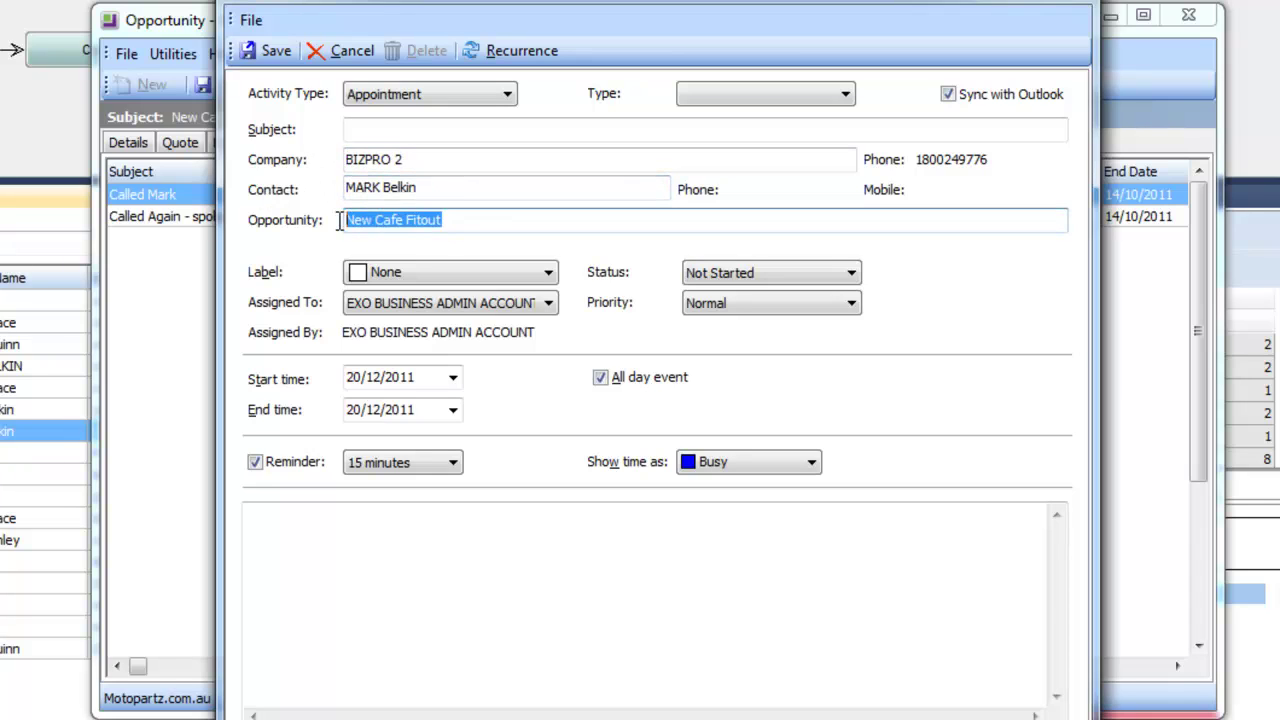
Close the activity form and assign New Cafe Fitout to another staff member.
{"action": "left_click", "coordinate": [1063, 5]}
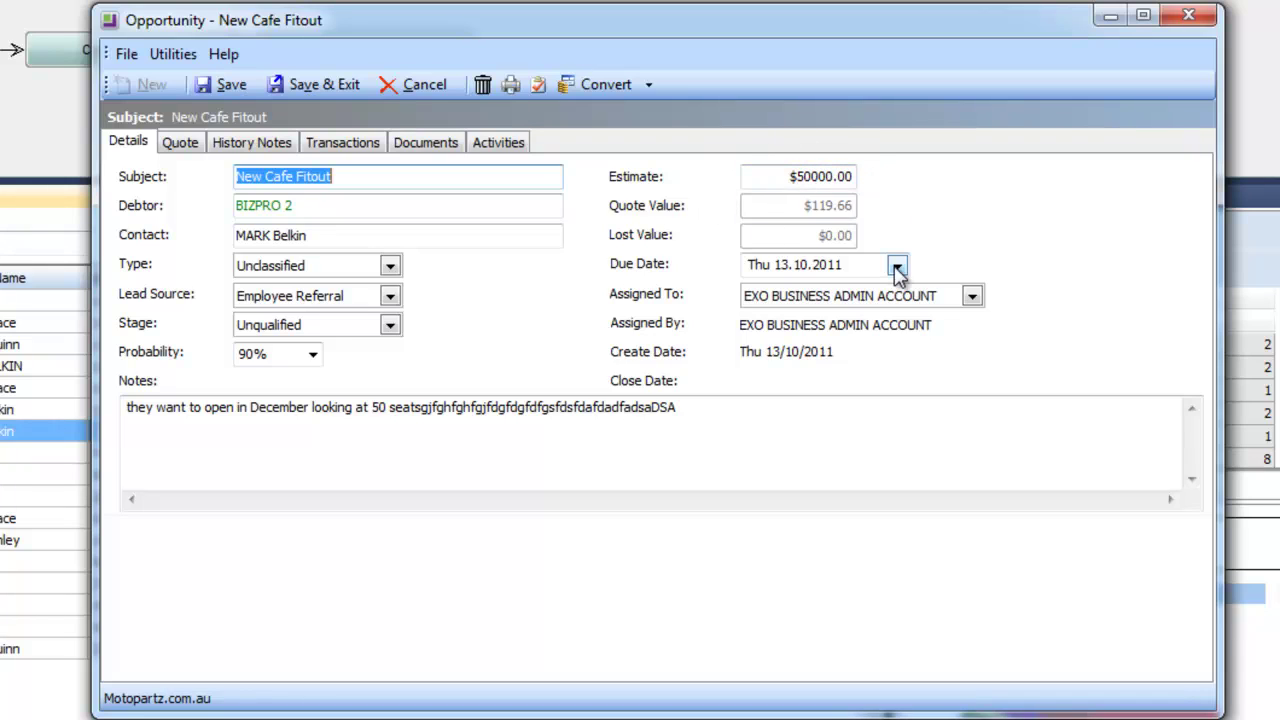
{"action": "left_click", "coordinate": [978, 296]}
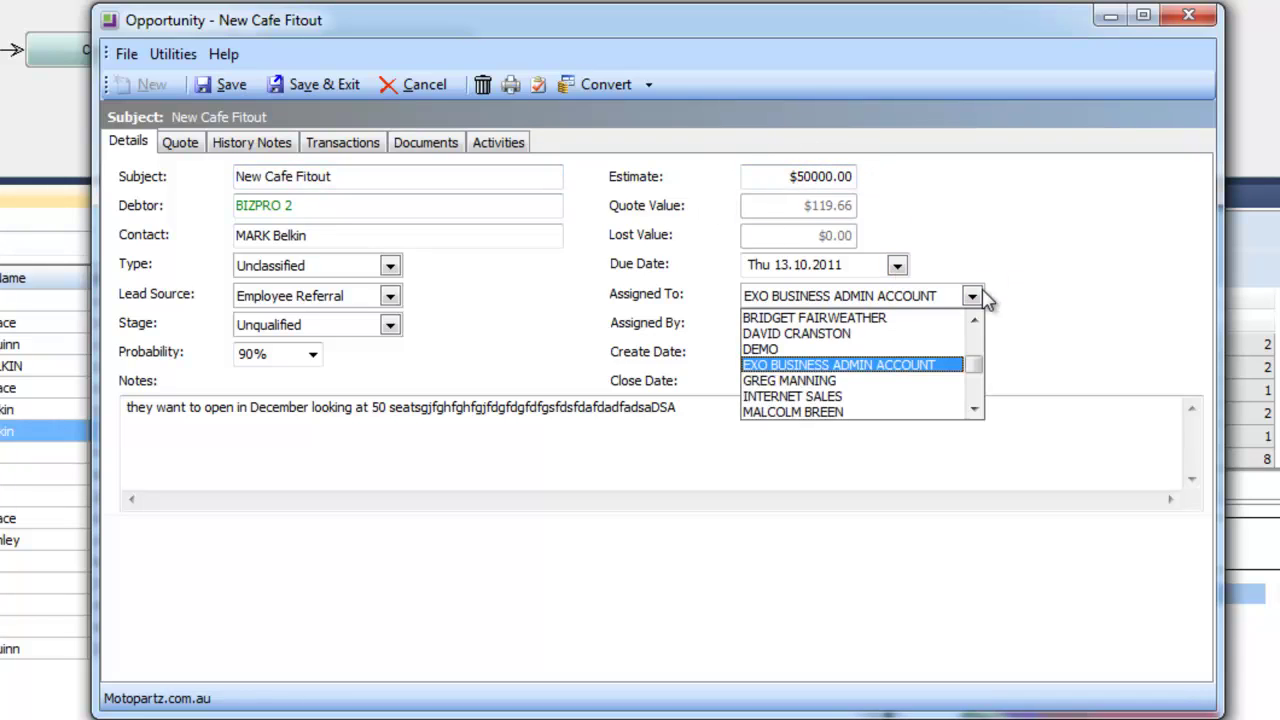
{"action": "left_click", "coordinate": [800, 381]}
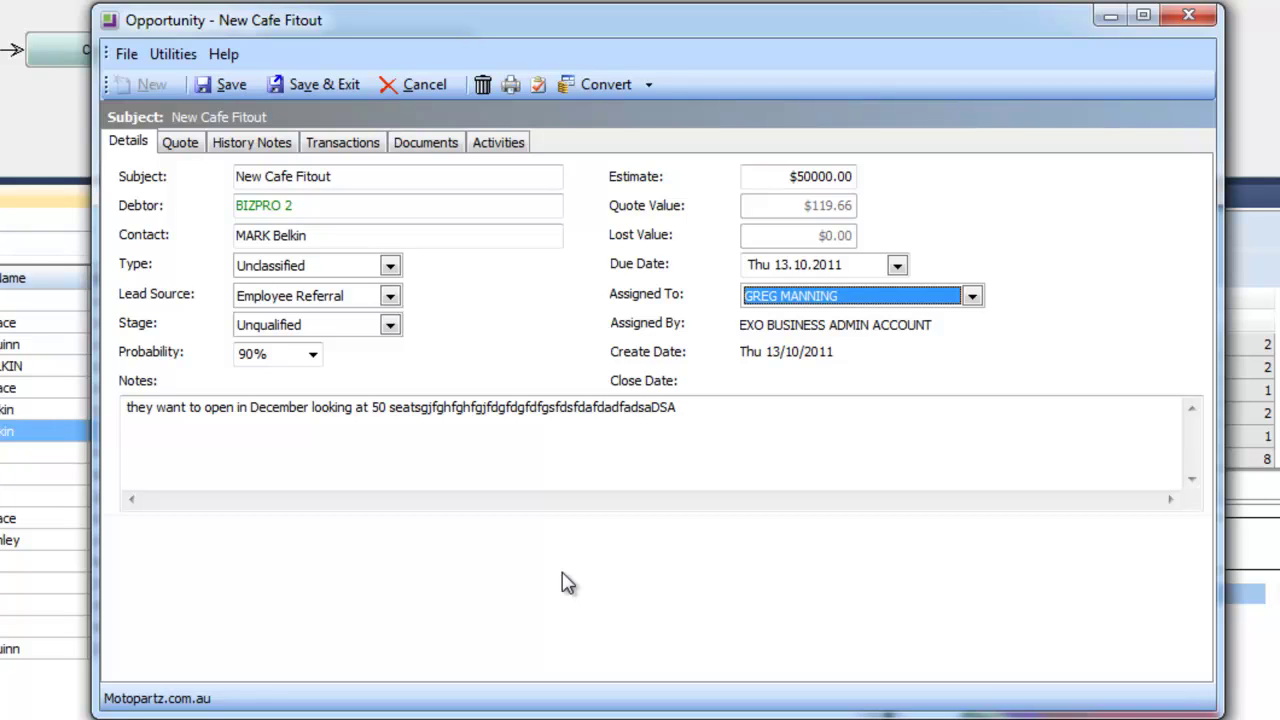
Add AIRFIL05 air filter as a new quote line via a FILTER stock search, totalling $163.76.
{"action": "left_click", "coordinate": [182, 142]}
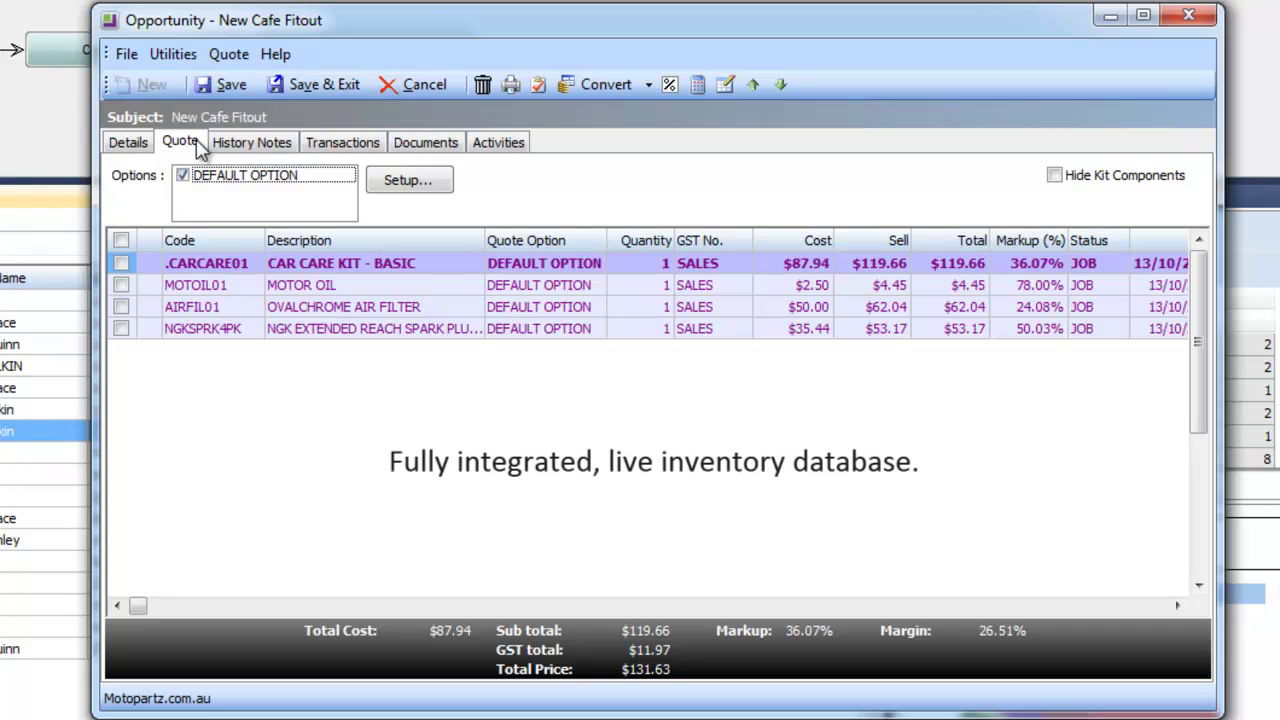
{"action": "left_click", "coordinate": [193, 330]}
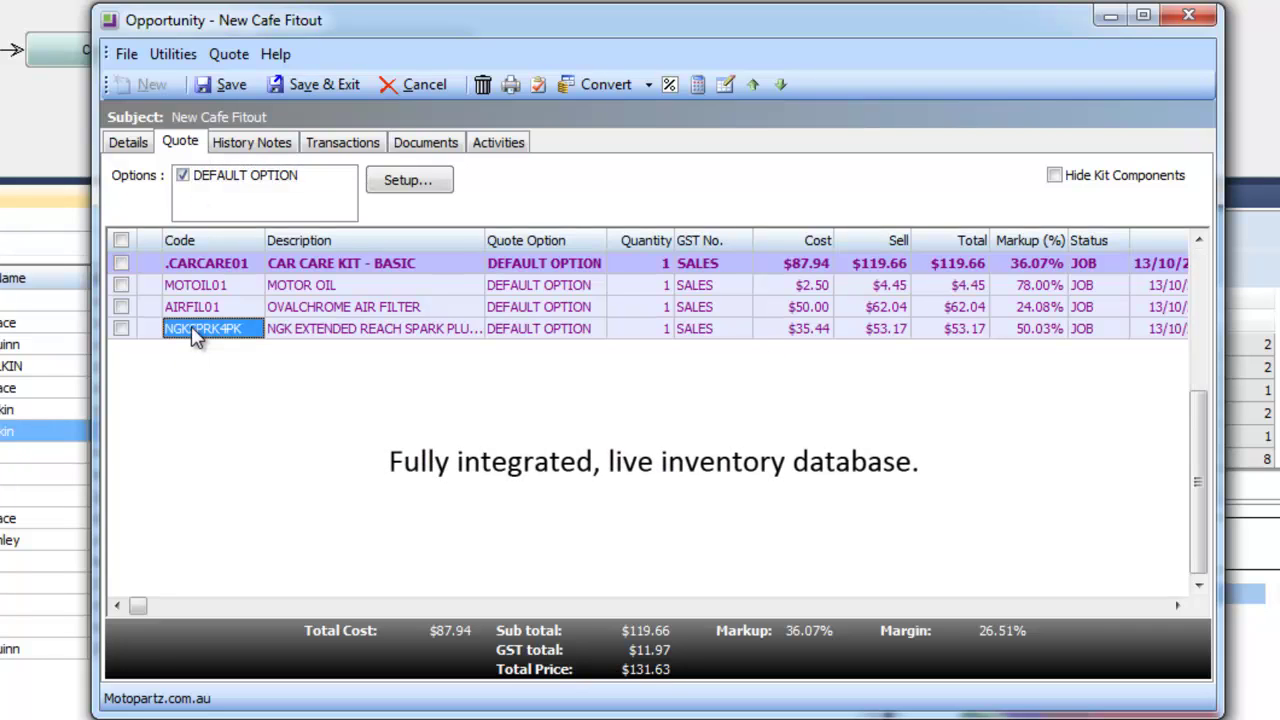
{"action": "key", "text": "Down"}
{"action": "type", "text": "?"}
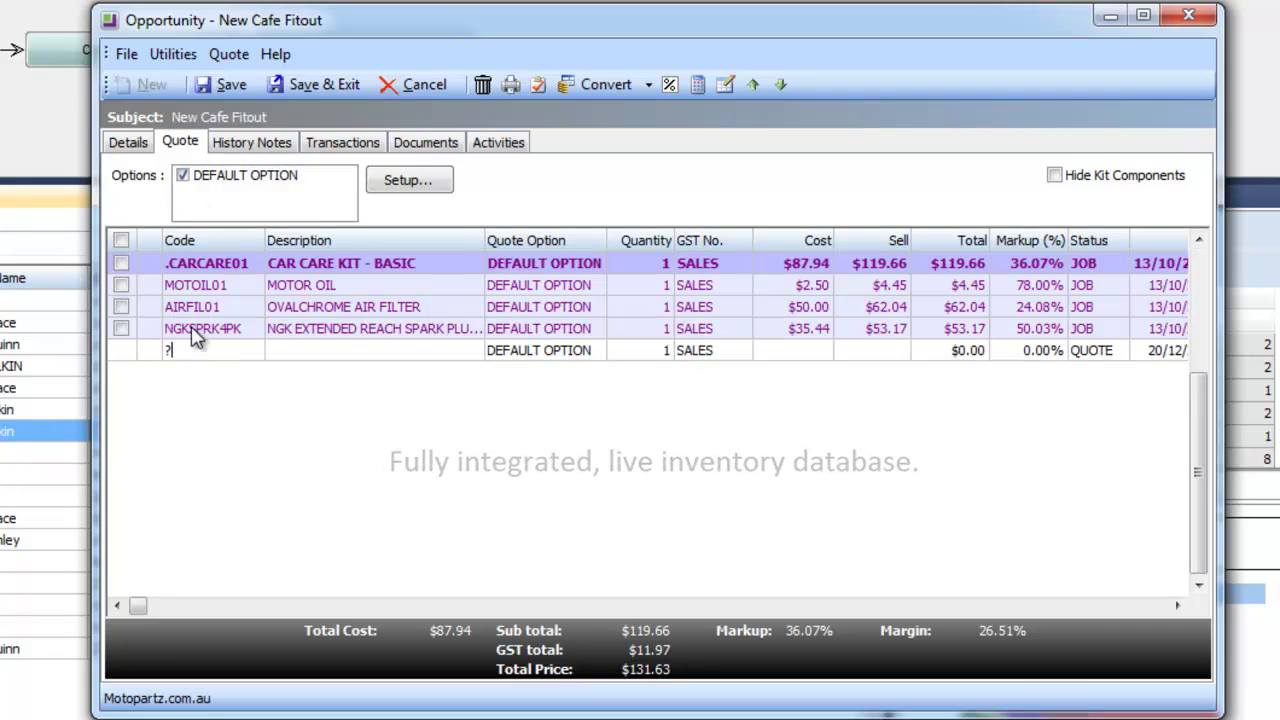
{"action": "key", "text": "Return"}
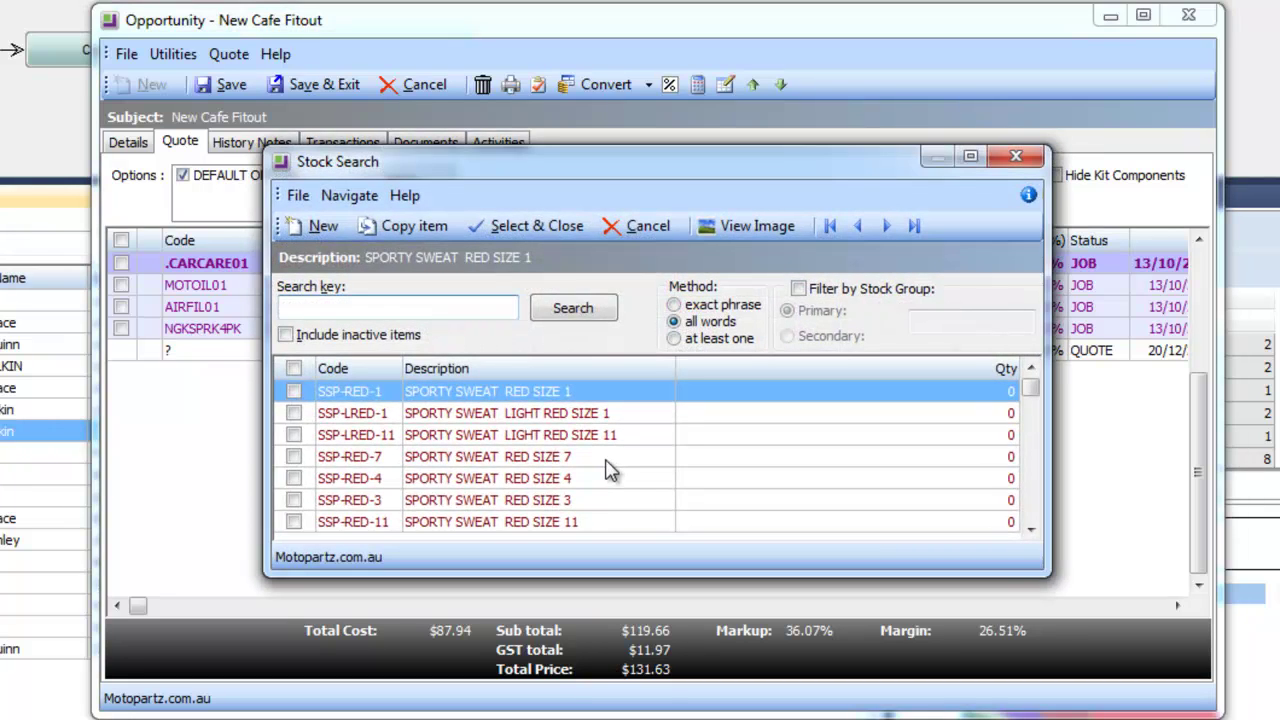
{"action": "type", "text": "FILTER"}
{"action": "key", "text": "Return"}
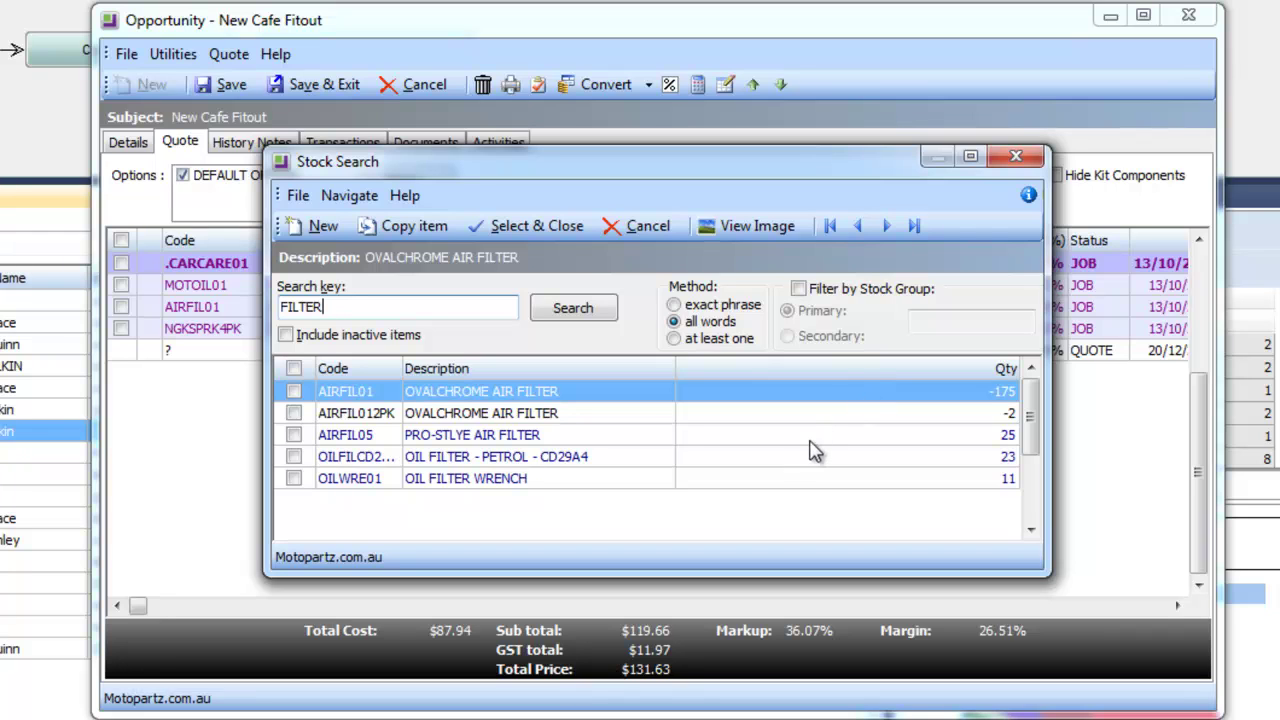
{"action": "left_click", "coordinate": [476, 440]}
{"action": "double_click", "coordinate": [476, 440]}
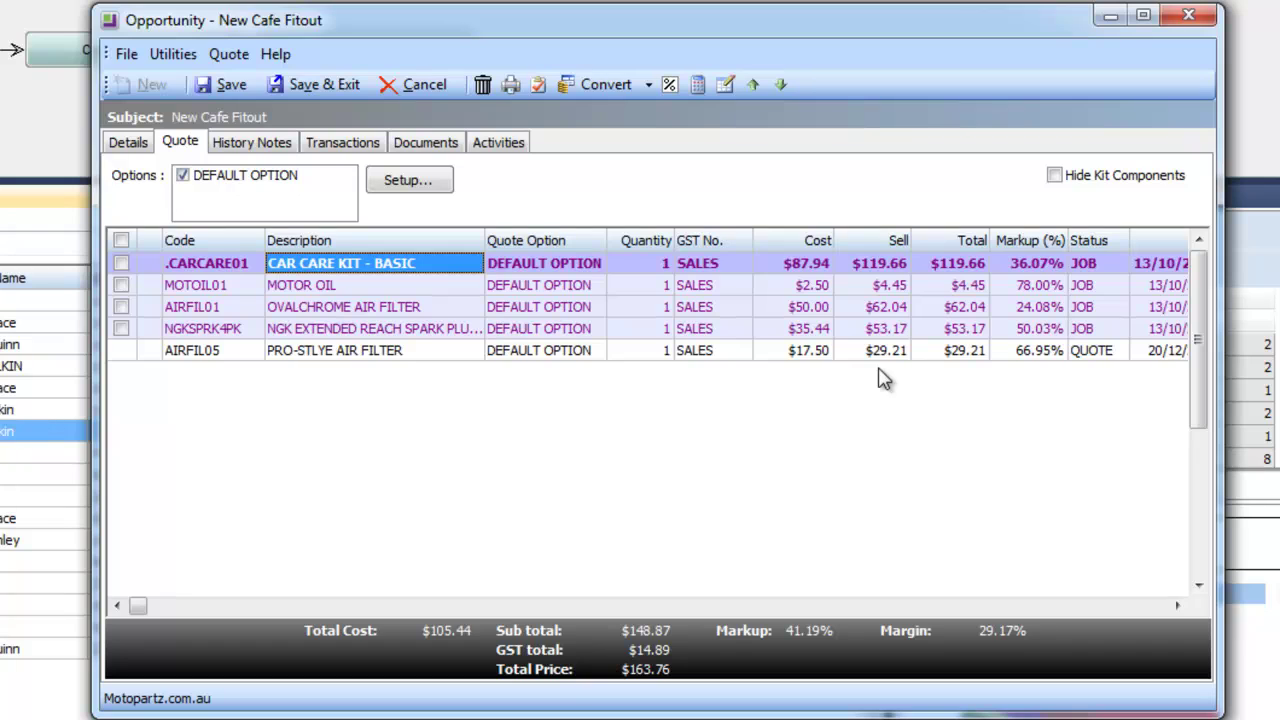
Add kit CARCARE03 at quantity 1 as a new quote line, raising the total to $349.33.
{"action": "left_click", "coordinate": [214, 352]}
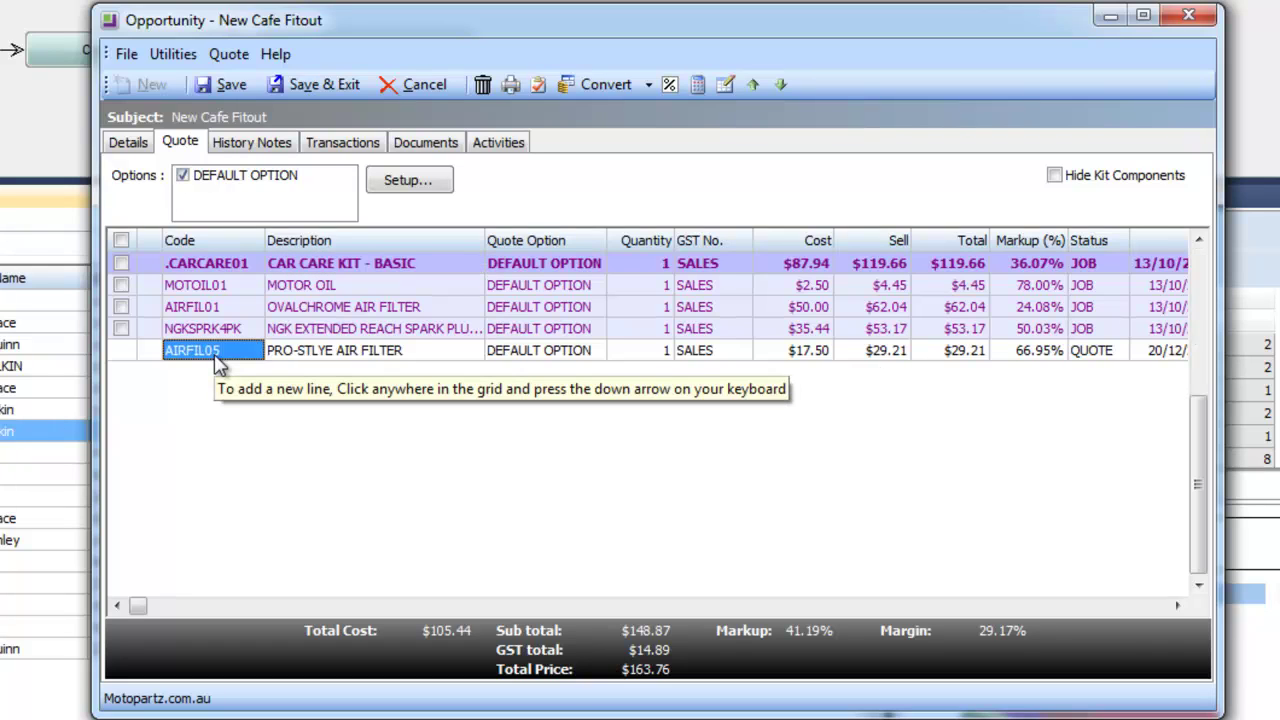
{"action": "key", "text": "Down"}
{"action": "type", "text": "."}
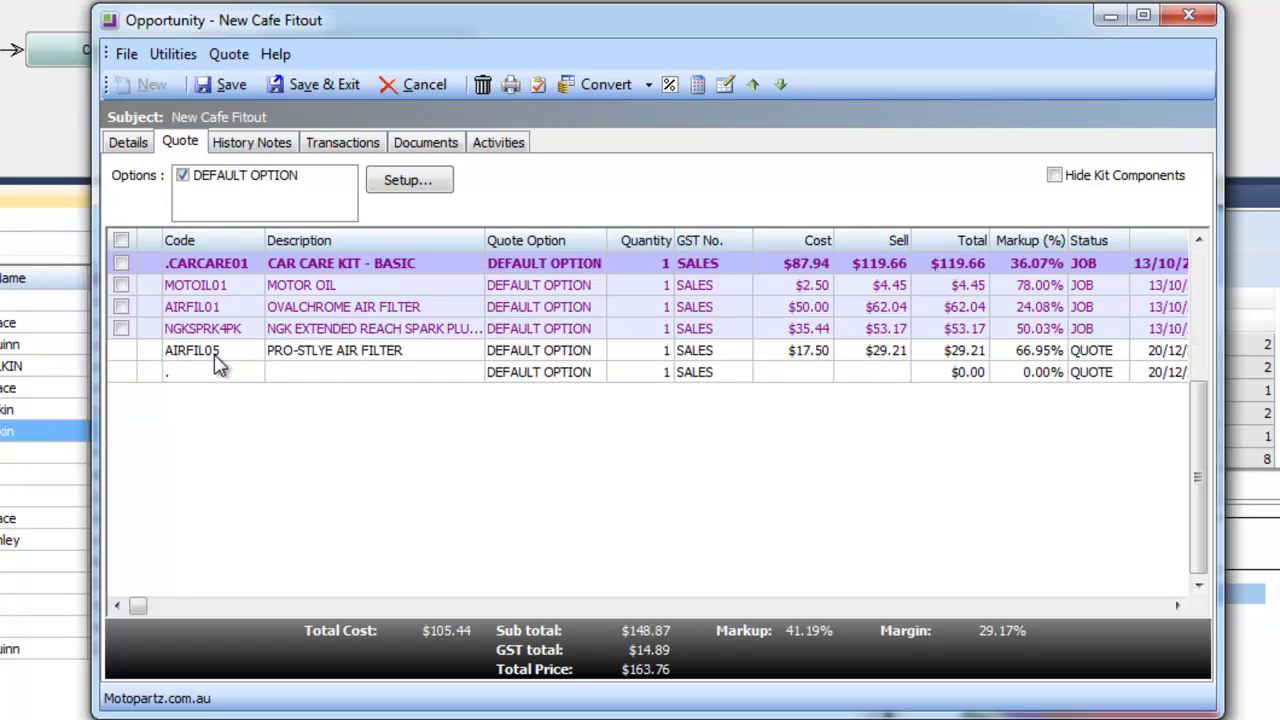
{"action": "key", "text": "Return"}
{"action": "double_click", "coordinate": [390, 402]}
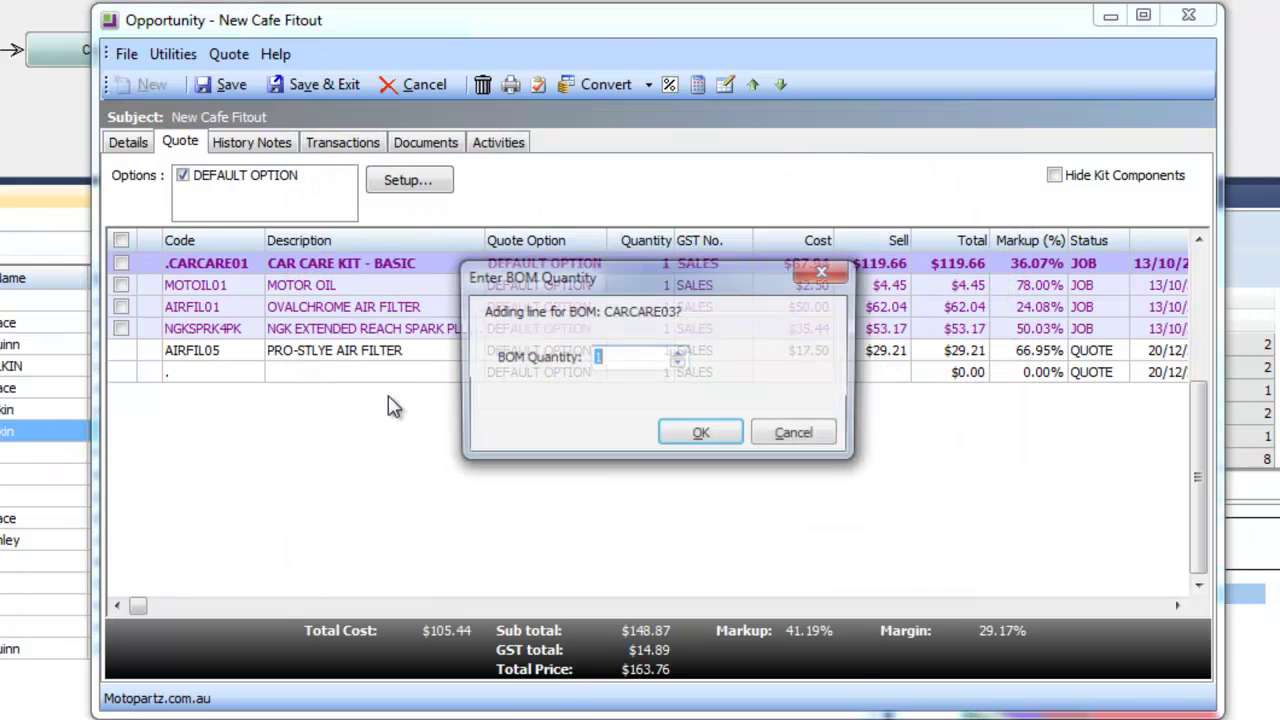
{"action": "left_click", "coordinate": [665, 433]}
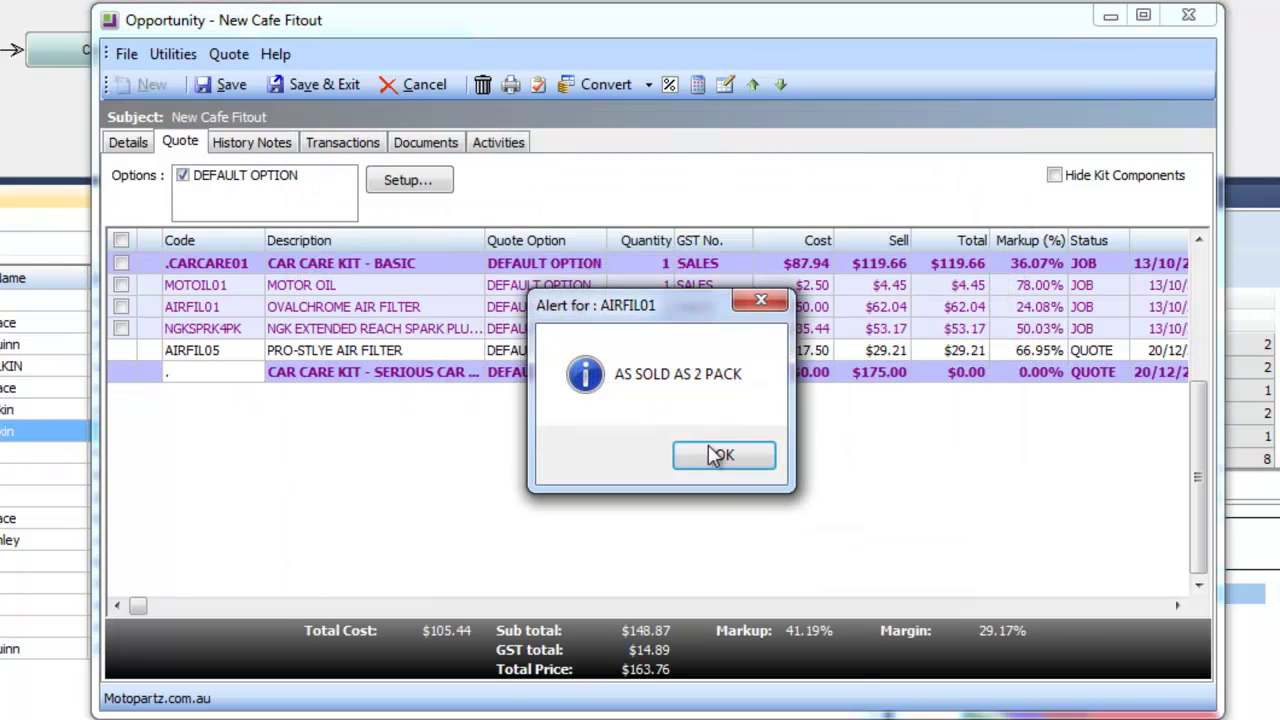
{"action": "left_click", "coordinate": [708, 444]}
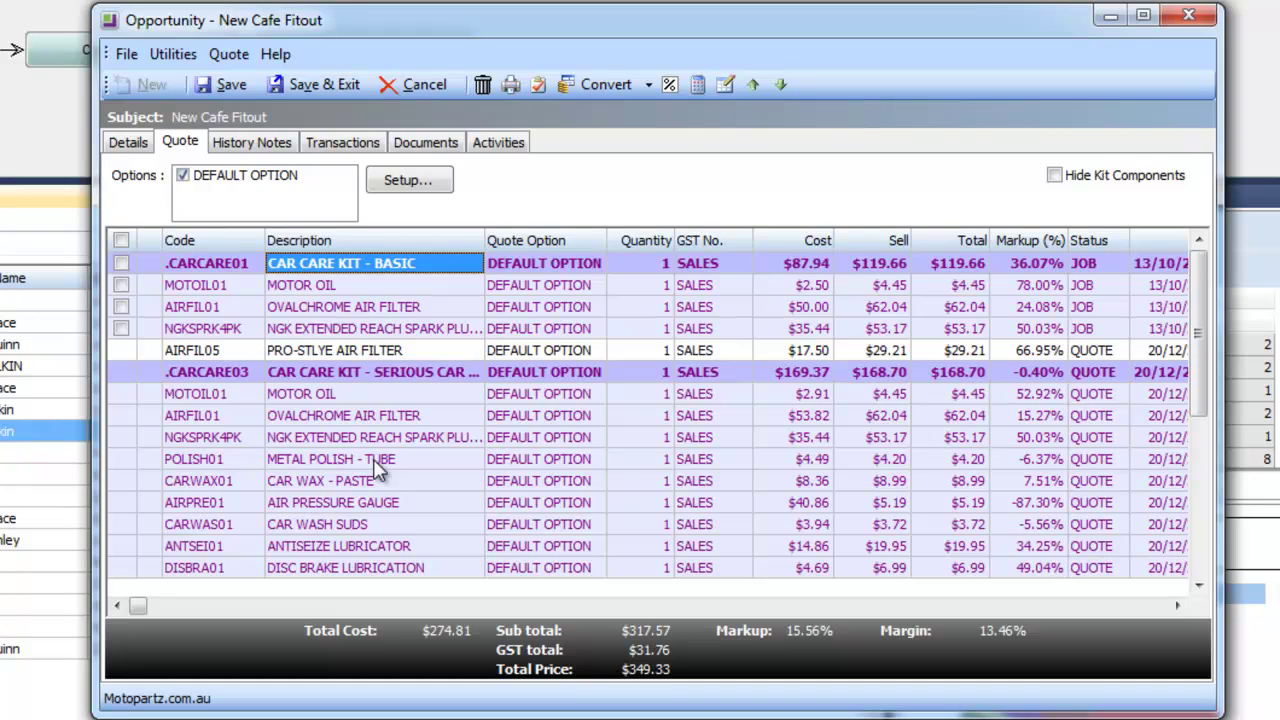
{"action": "left_click", "coordinate": [562, 84]}
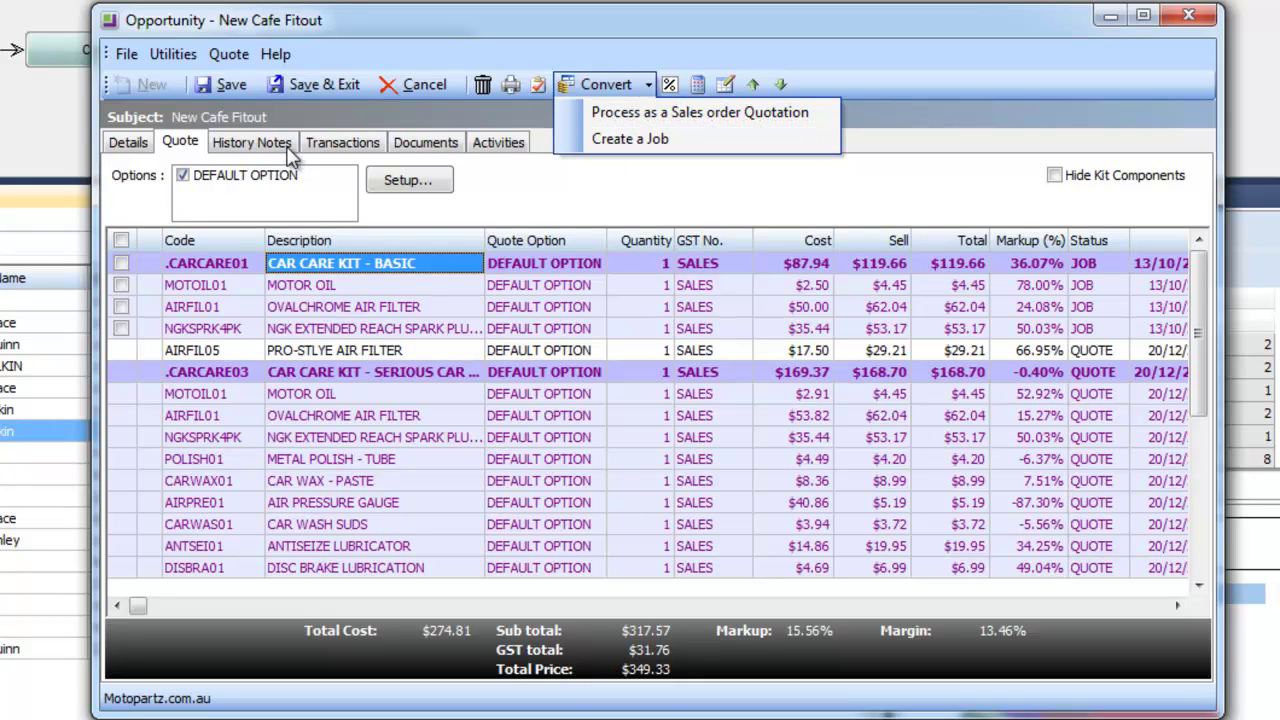
Show the New Cafe Fitout opportunity's Documents page, which has no attached documents.
{"action": "left_click", "coordinate": [449, 148]}
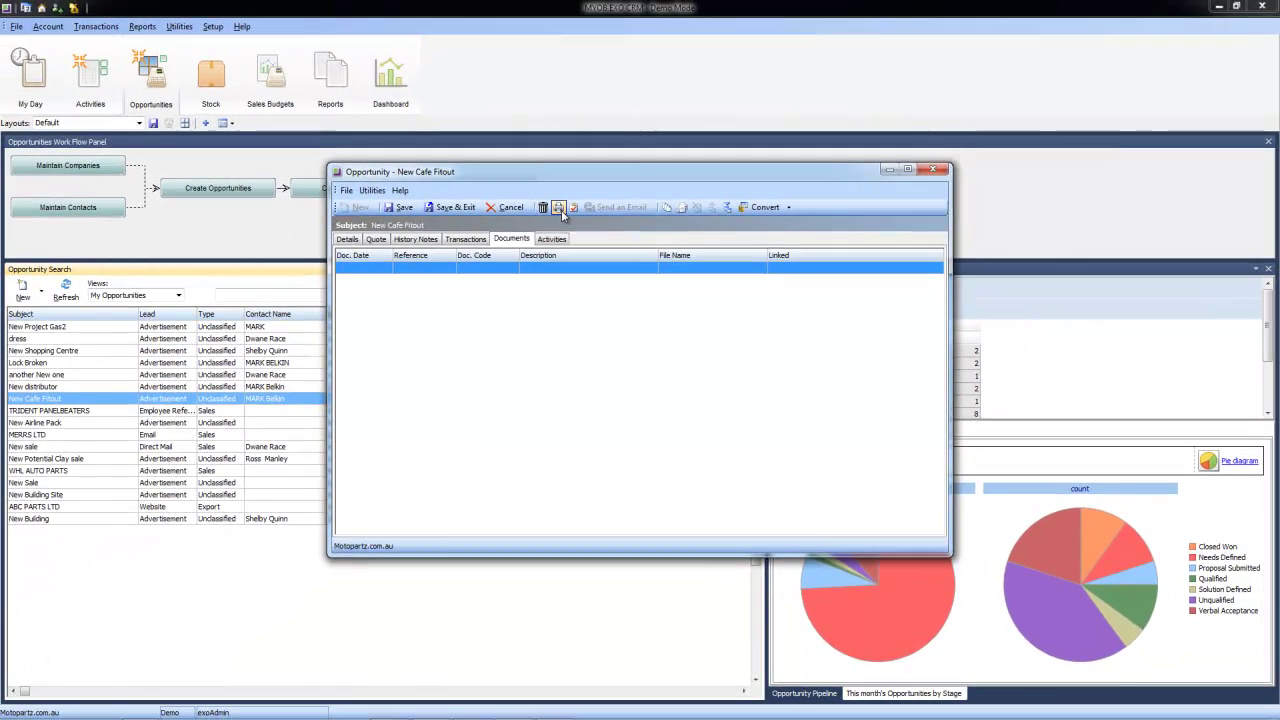
Close the opportunity, list all companies, and open the ALL CAR PARTS customer account.
{"action": "left_click", "coordinate": [559, 208]}
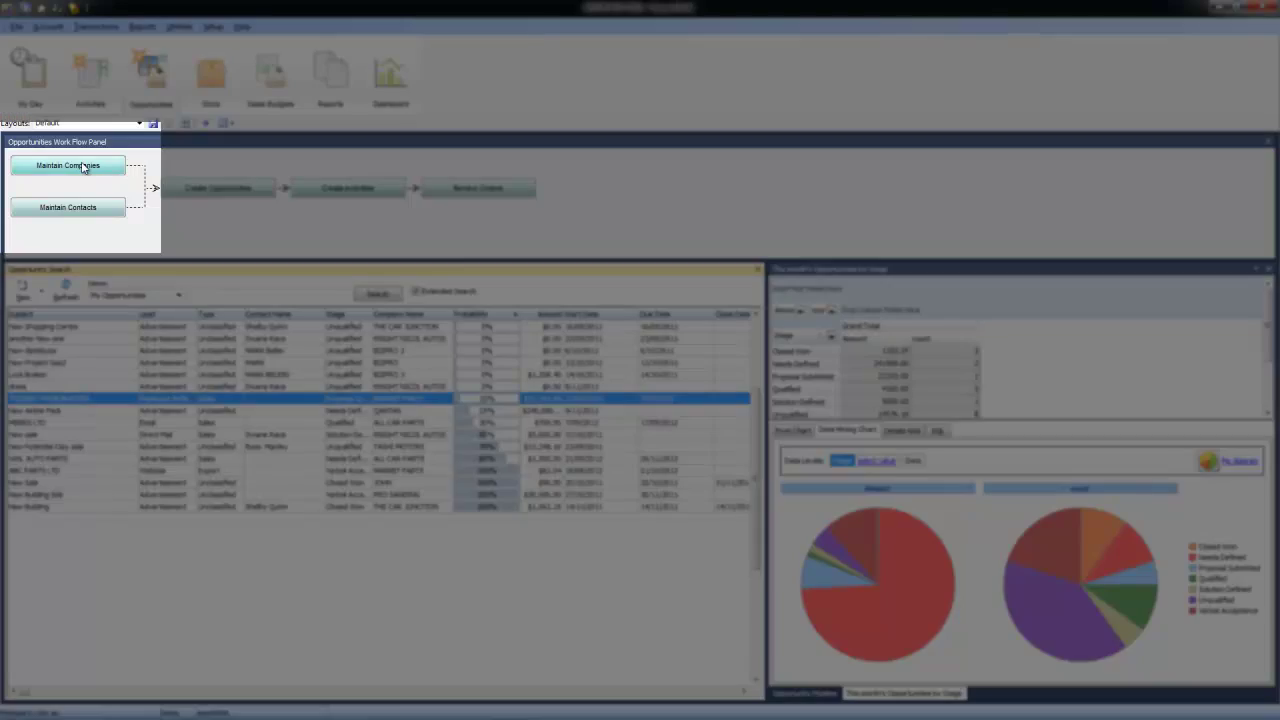
{"action": "left_click", "coordinate": [82, 168]}
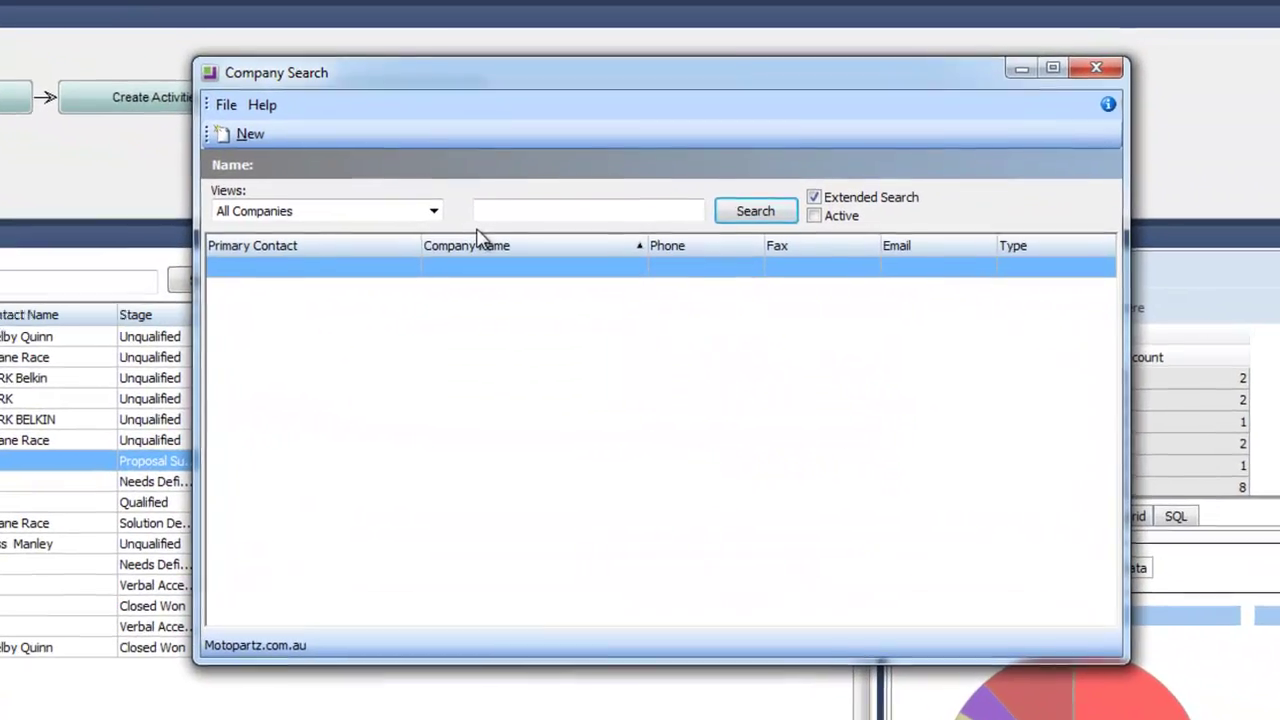
{"action": "left_click", "coordinate": [490, 211]}
{"action": "key", "text": "Return"}
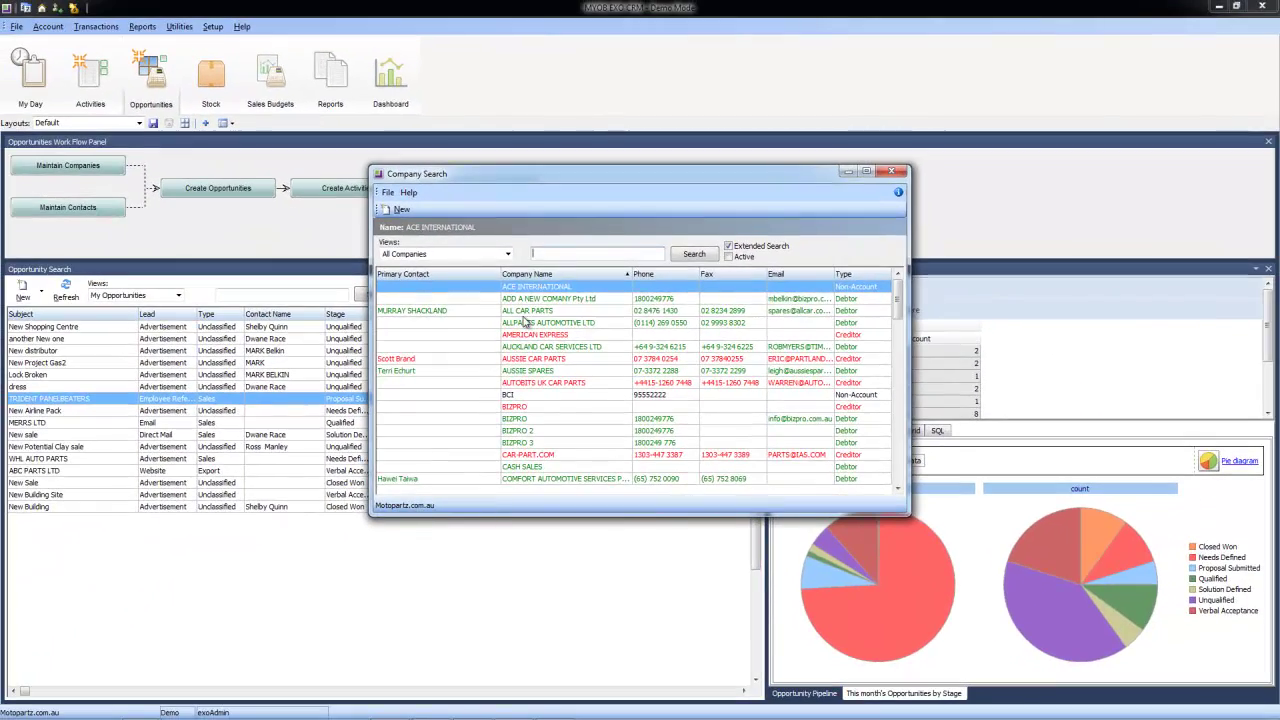
{"action": "double_click", "coordinate": [520, 311]}
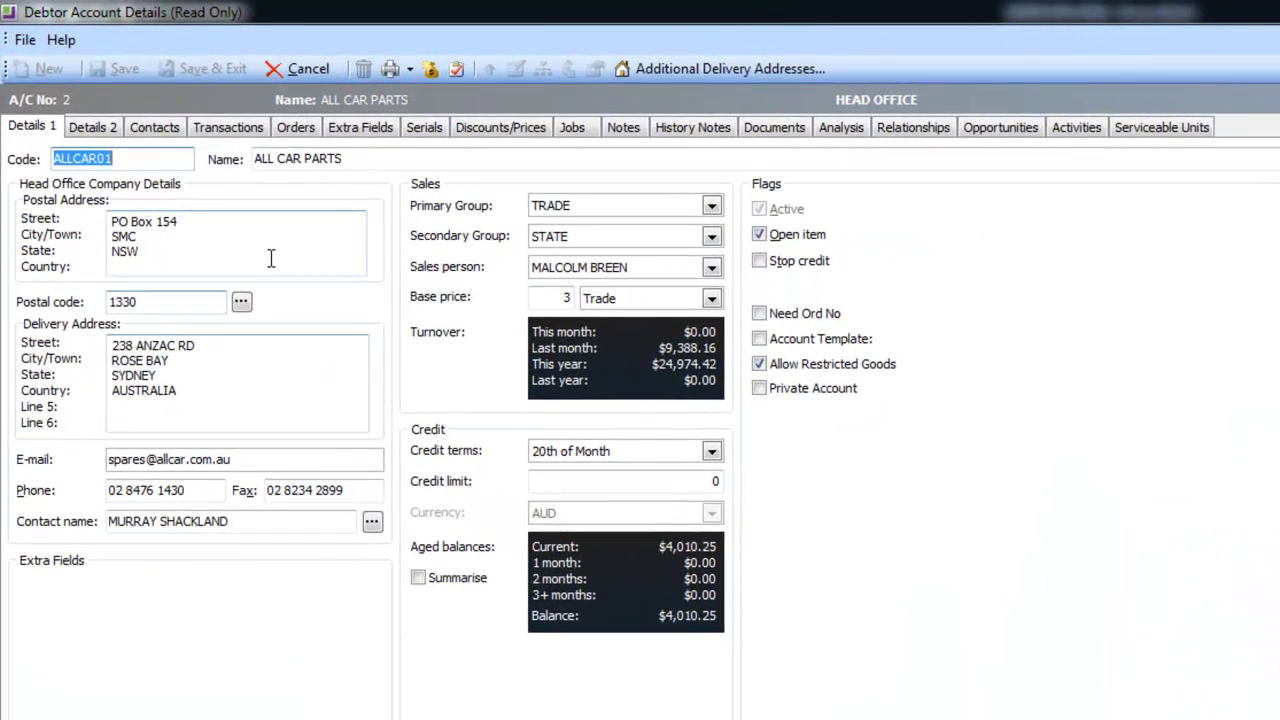
Review ALL CAR PARTS' transactions and monthly sales analysis chart, then view its contacts.
{"action": "left_click", "coordinate": [236, 132]}
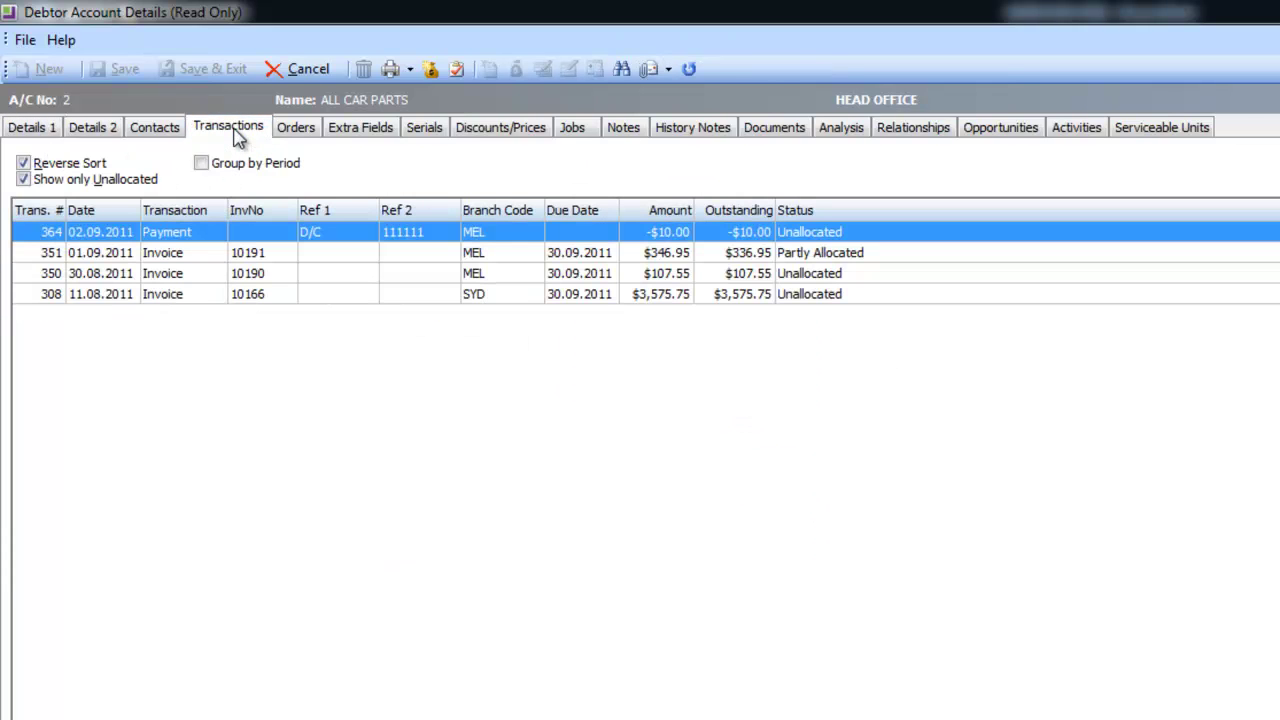
{"action": "left_click", "coordinate": [55, 130]}
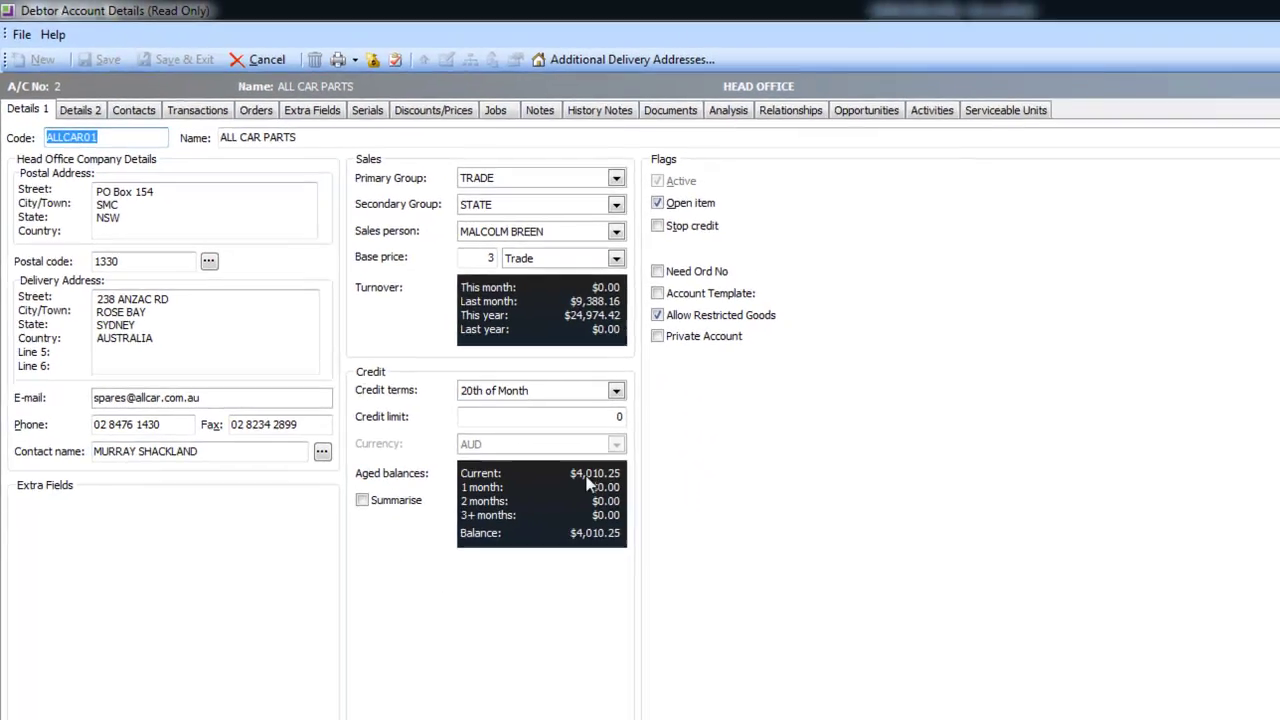
{"action": "left_click", "coordinate": [725, 112]}
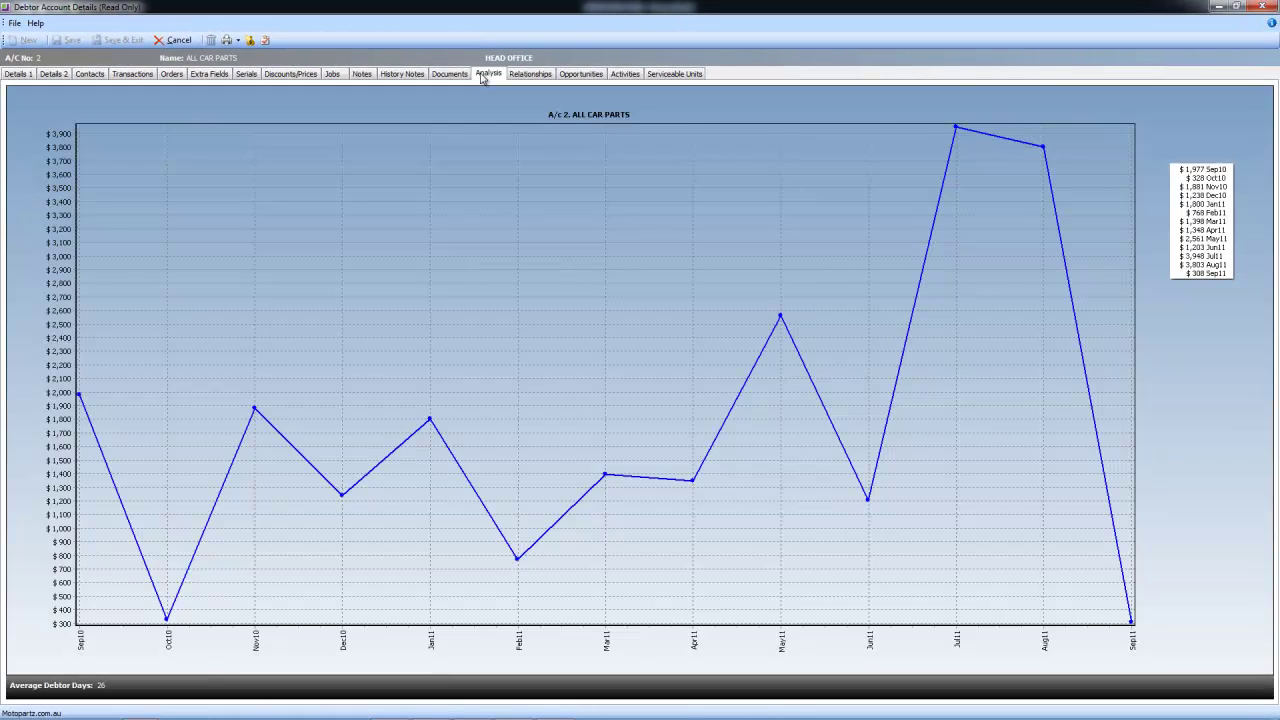
{"action": "left_click", "coordinate": [89, 74]}
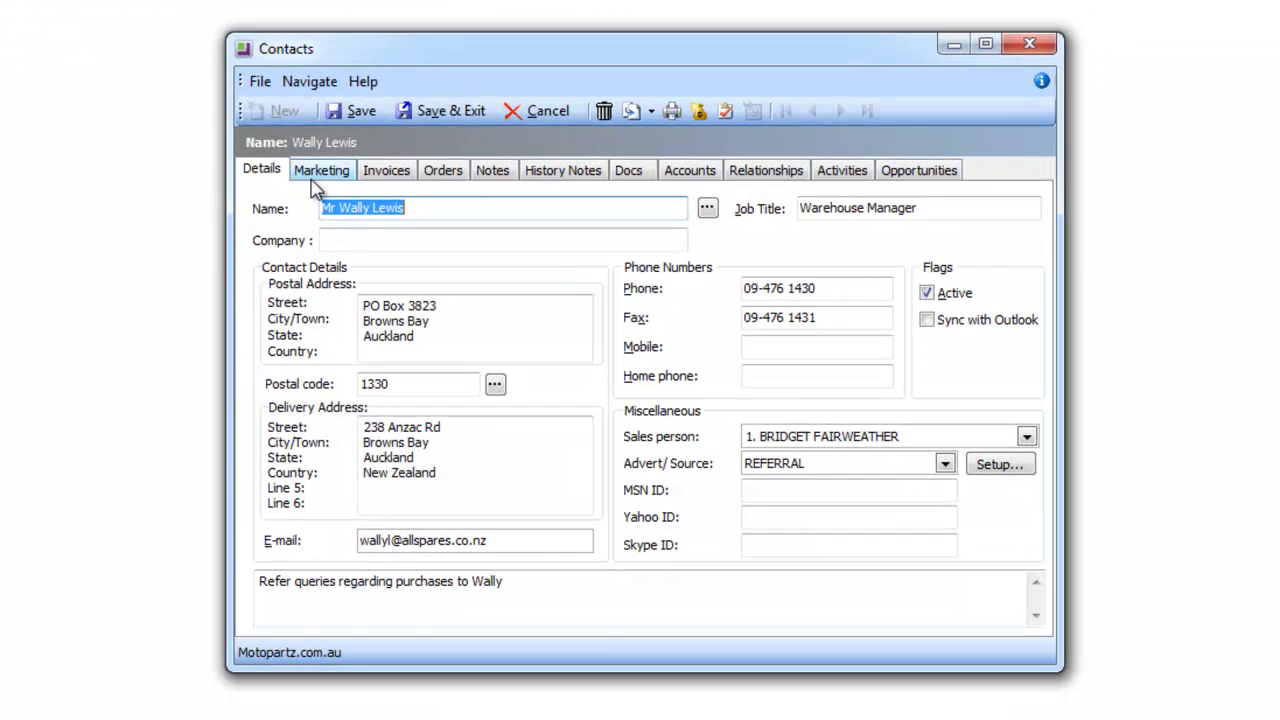
Tick the Panel Beaters and Brakes & Clutch marketing classes on the contact's Marketing page.
{"action": "left_click", "coordinate": [322, 172]}
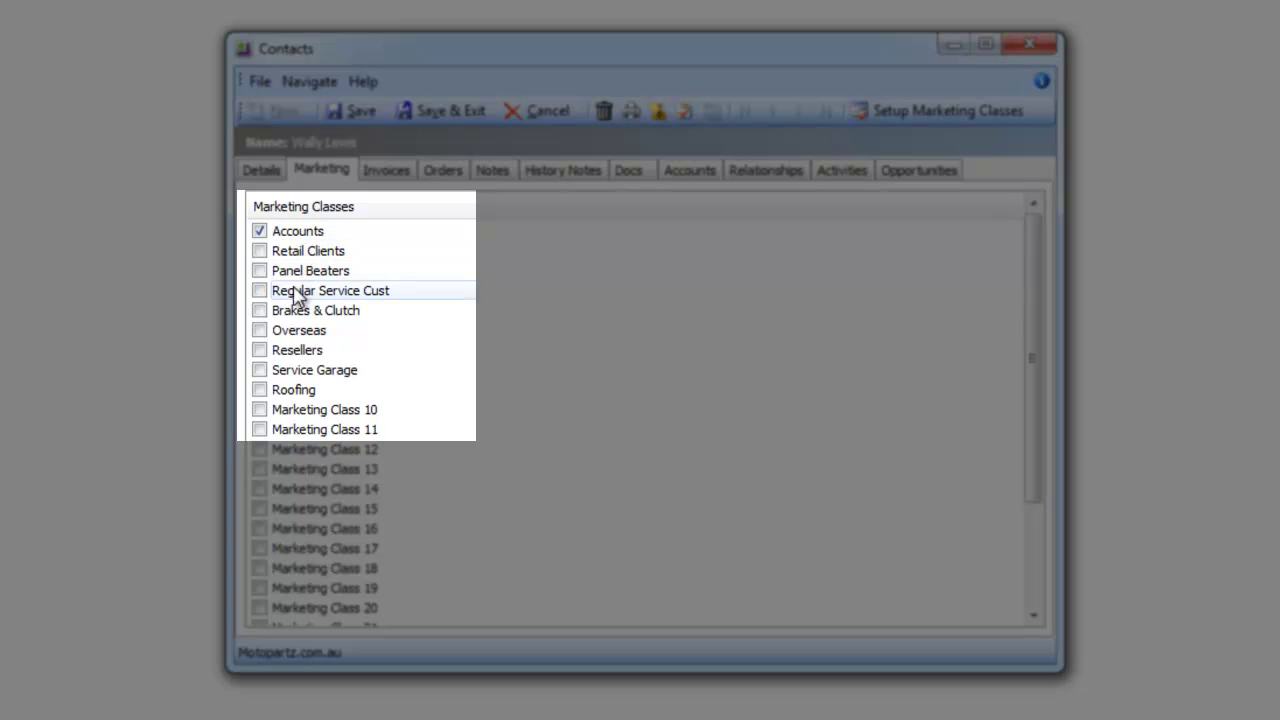
{"action": "left_click", "coordinate": [260, 271]}
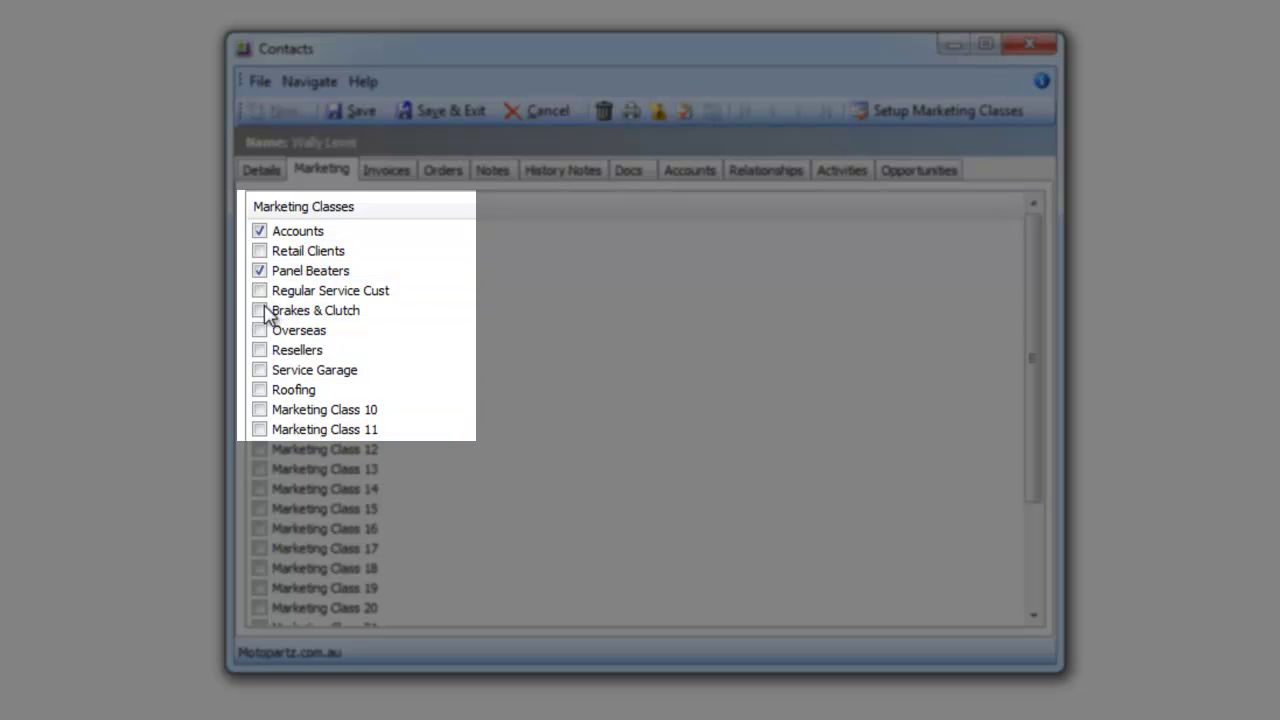
{"action": "left_click", "coordinate": [259, 311]}
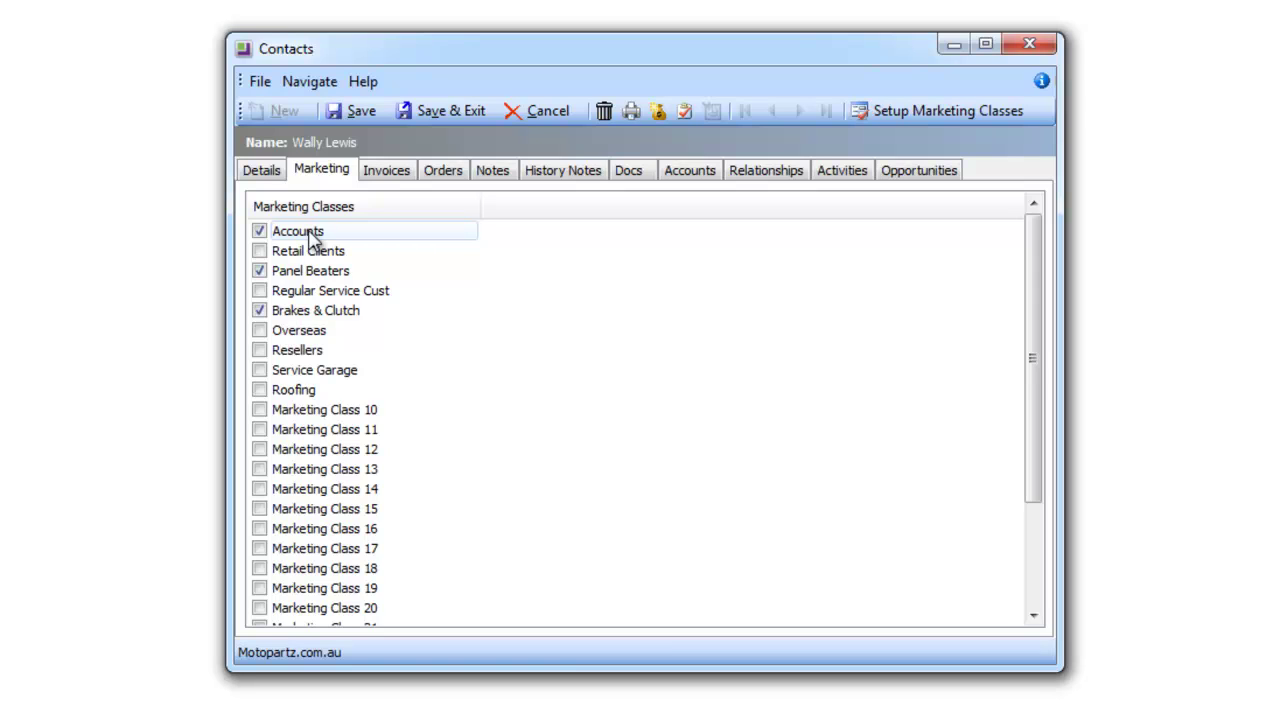
{"action": "left_click", "coordinate": [260, 272]}
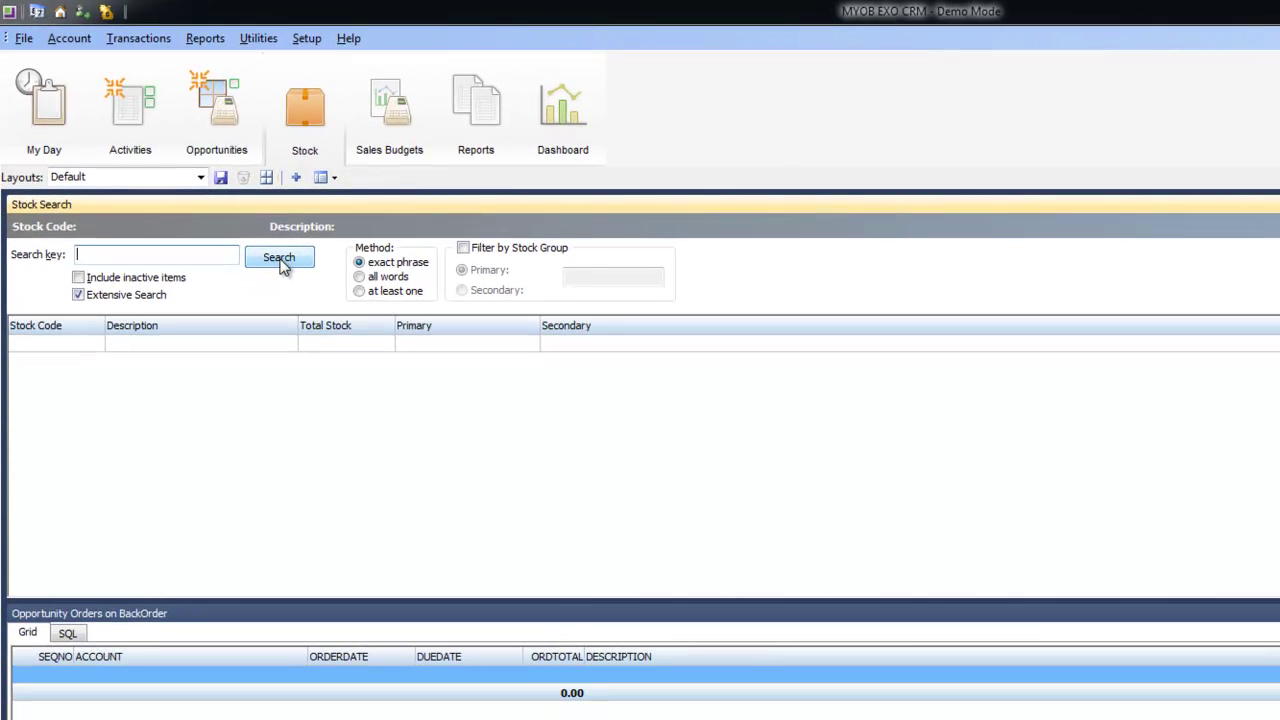
Search stock for FILTER and review the Oil Filter Wrench's transaction history.
{"action": "type", "text": "FILTER"}
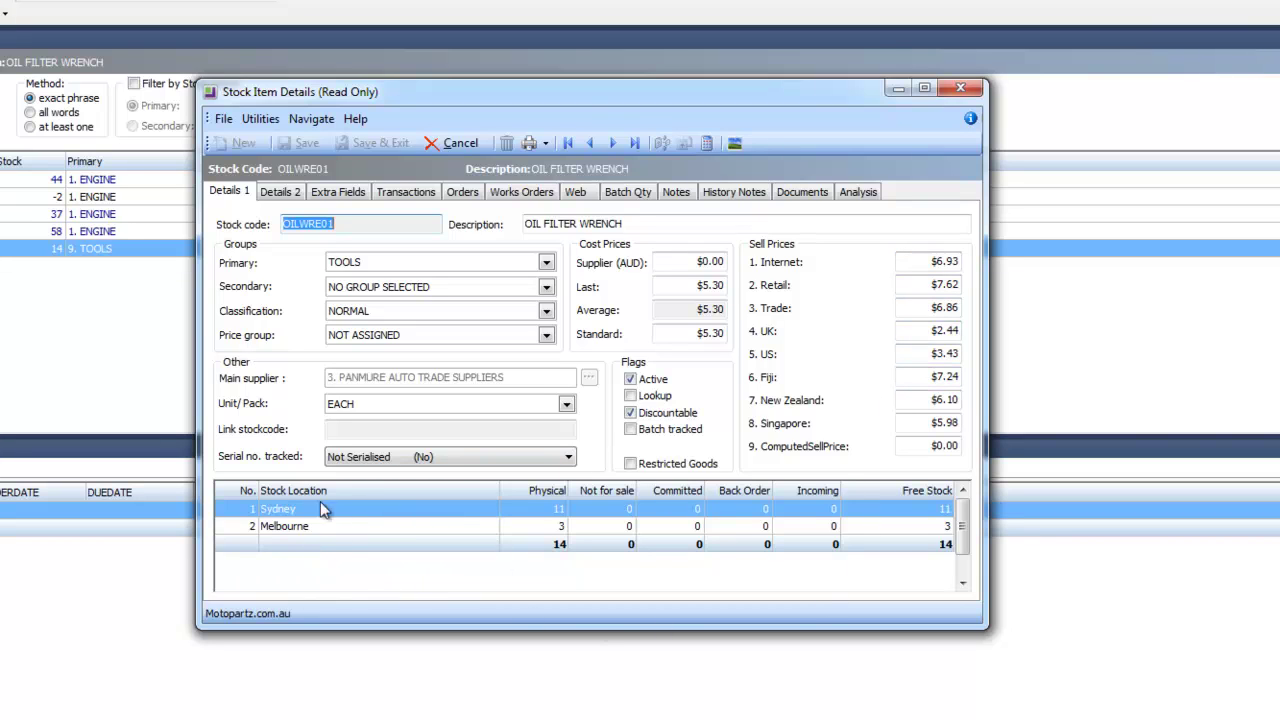
{"action": "left_click", "coordinate": [430, 198]}
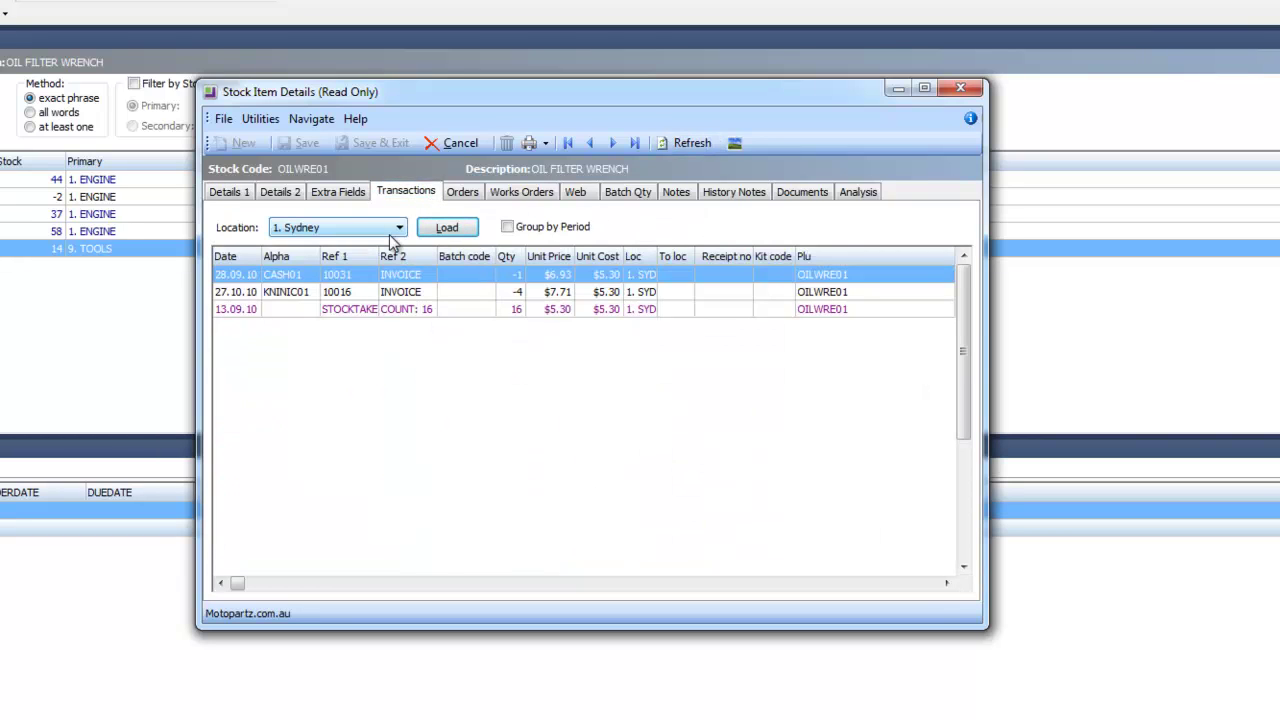
{"action": "key", "text": "Escape"}
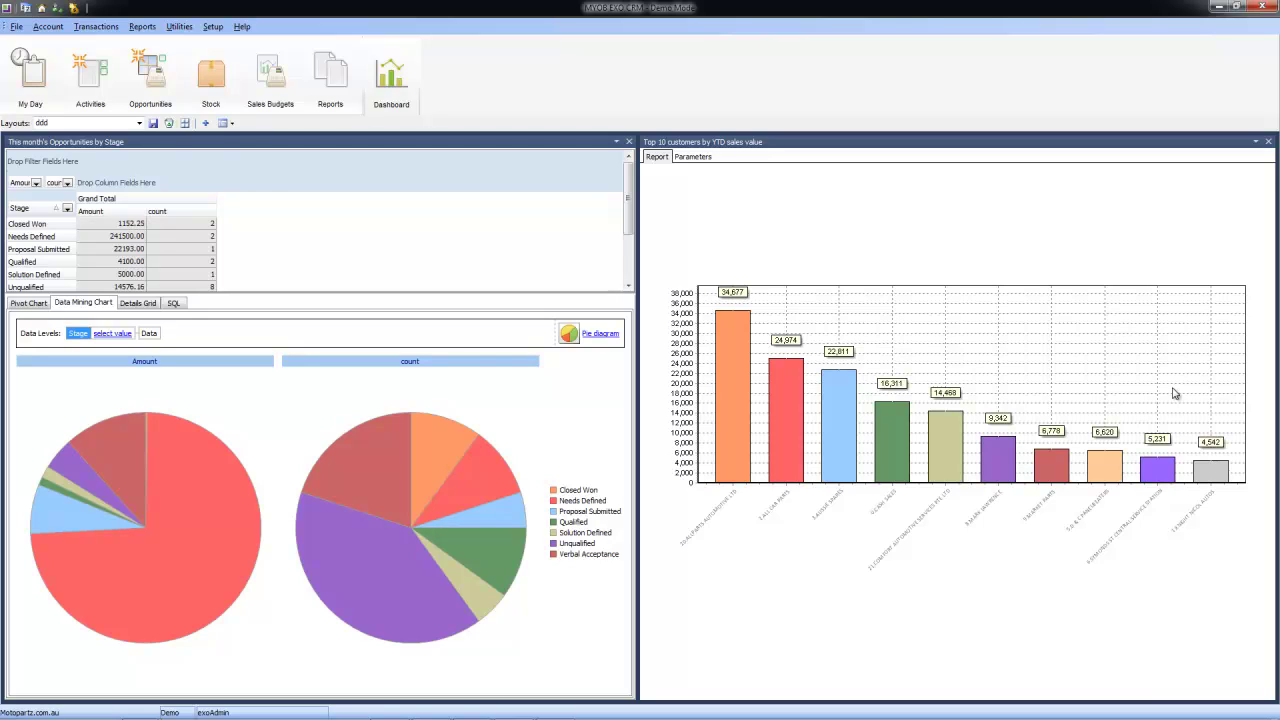
Read the opportunity amounts and counts by stage from the dashboard pie chart slices.
{"action": "mouse_move", "coordinate": [141, 414]}
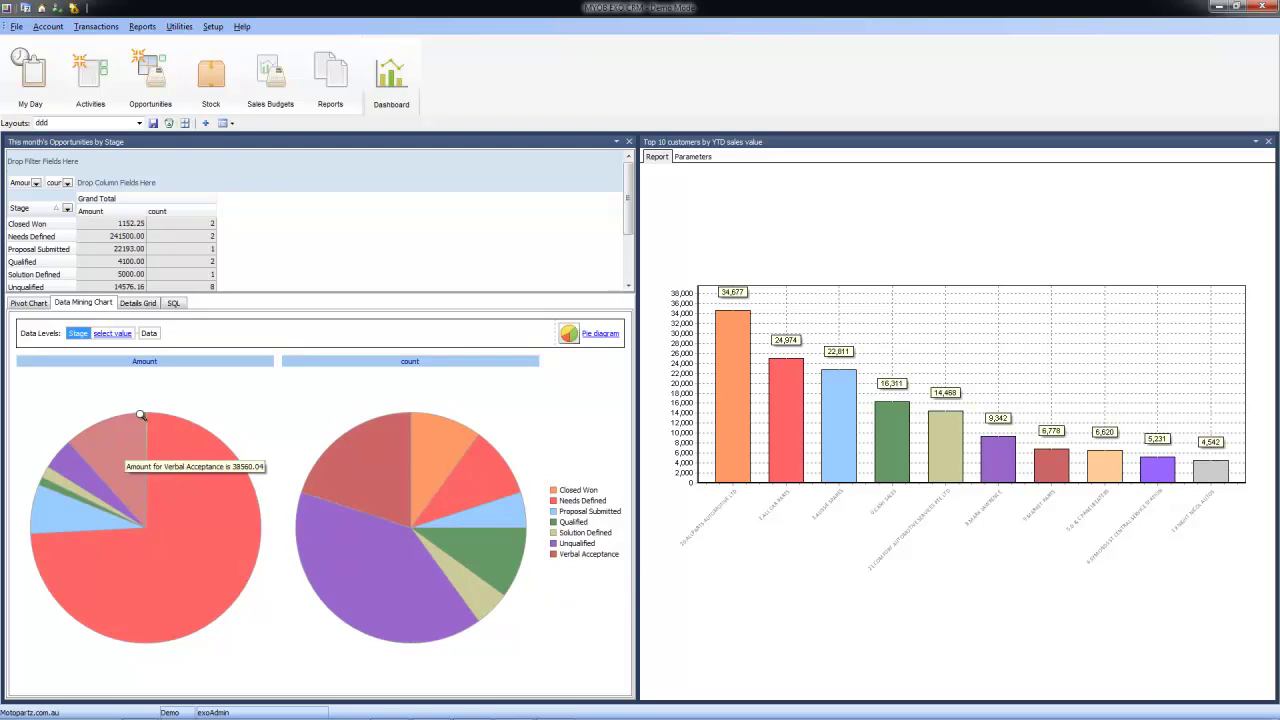
{"action": "mouse_move", "coordinate": [468, 559]}
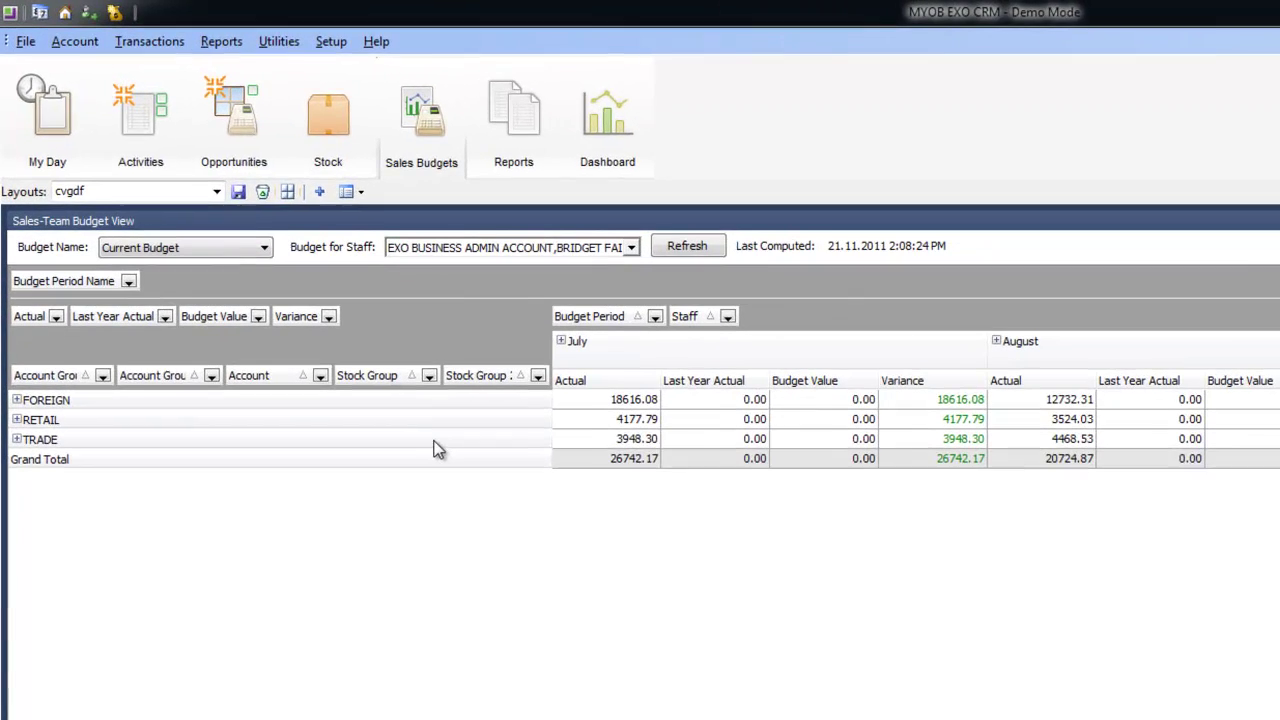
Move Account Group and Account Group 2 into the filter area, then expand ALL CAR PARTS and its AUDIO group.
{"action": "left_click_drag", "start_coordinate": [45, 380], "coordinate": [352, 314]}
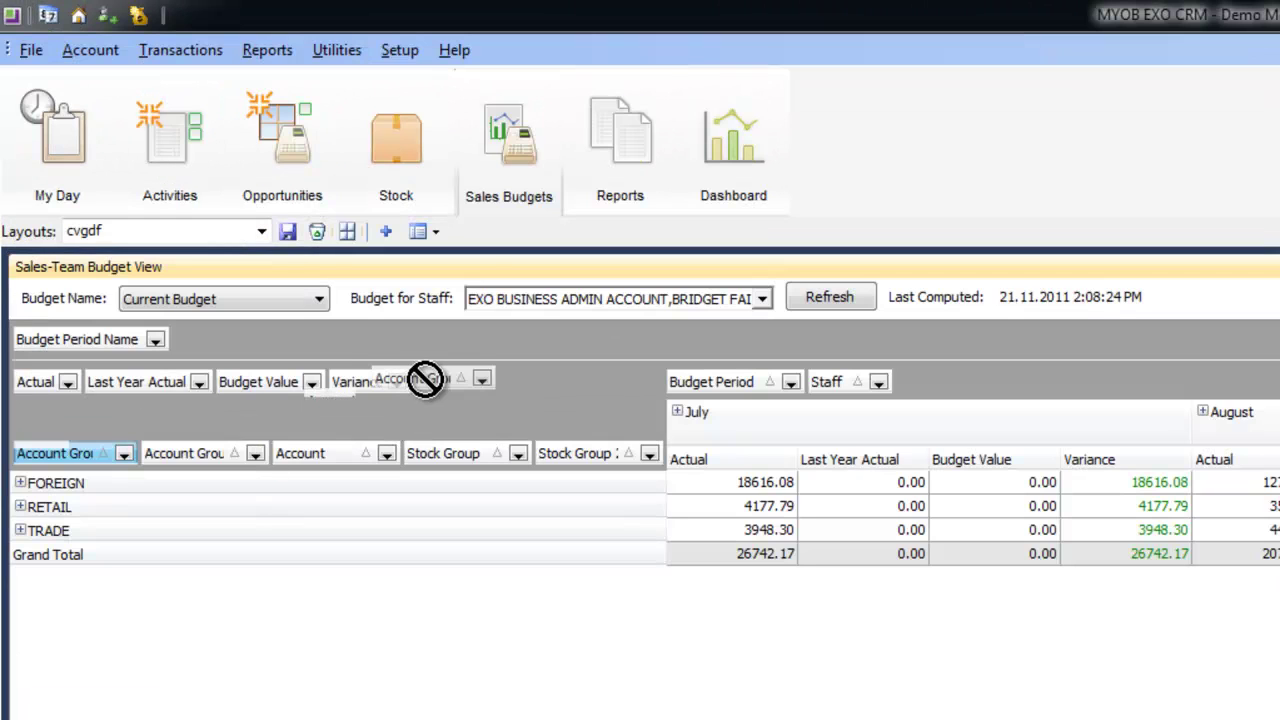
{"action": "mouse_move", "coordinate": [425, 378]}
{"action": "left_mouse_down"}
{"action": "mouse_move", "coordinate": [440, 340]}
{"action": "mouse_move", "coordinate": [253, 418]}
{"action": "left_mouse_up"}
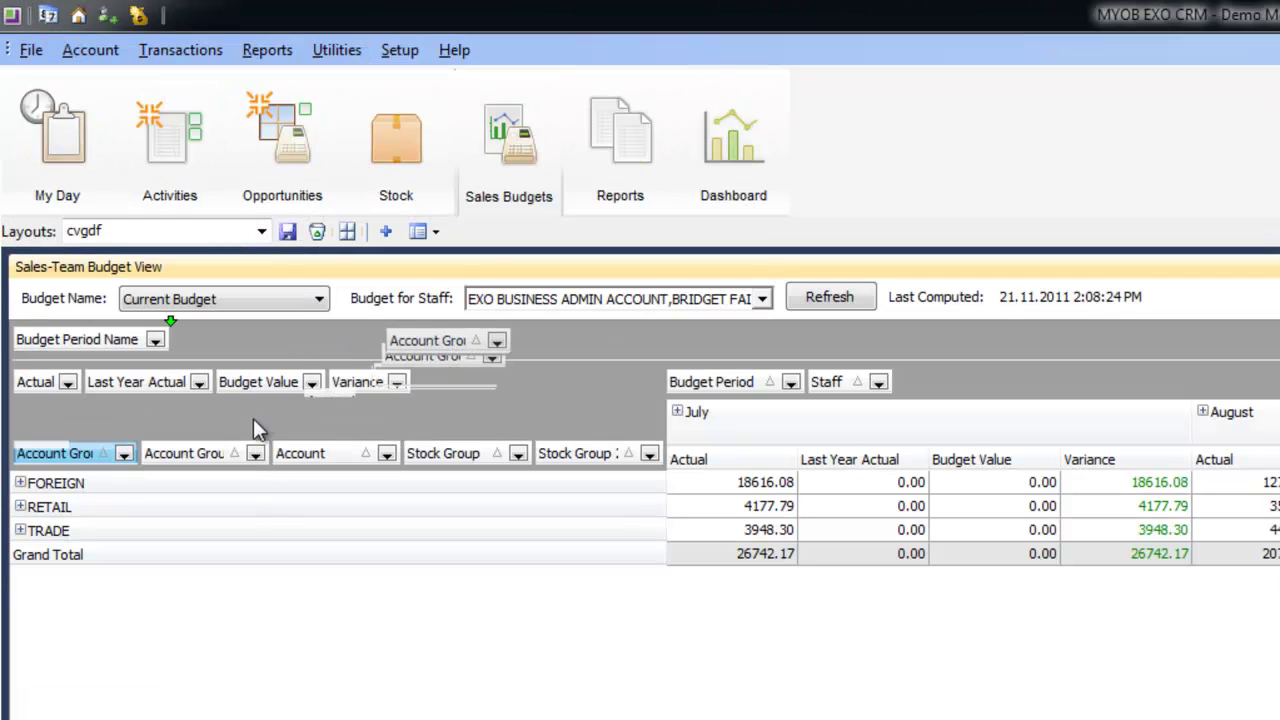
{"action": "left_click_drag", "start_coordinate": [89, 458], "coordinate": [349, 336]}
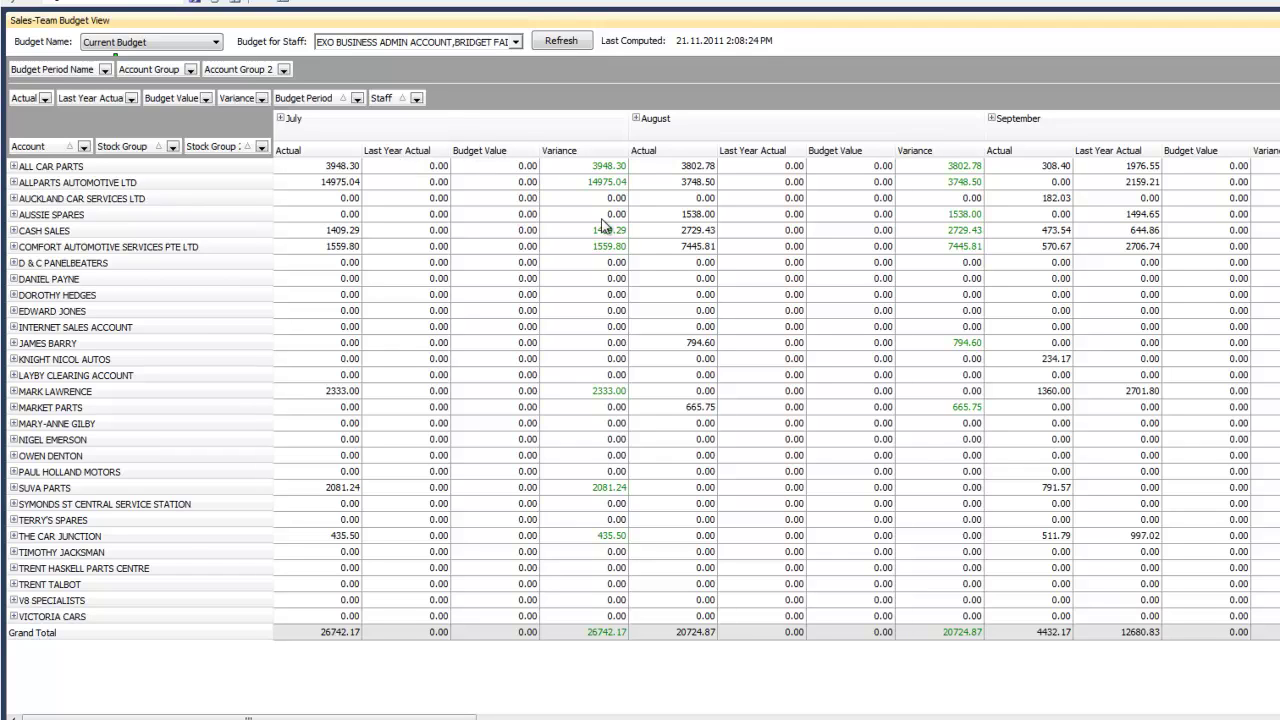
{"action": "left_click", "coordinate": [14, 166]}
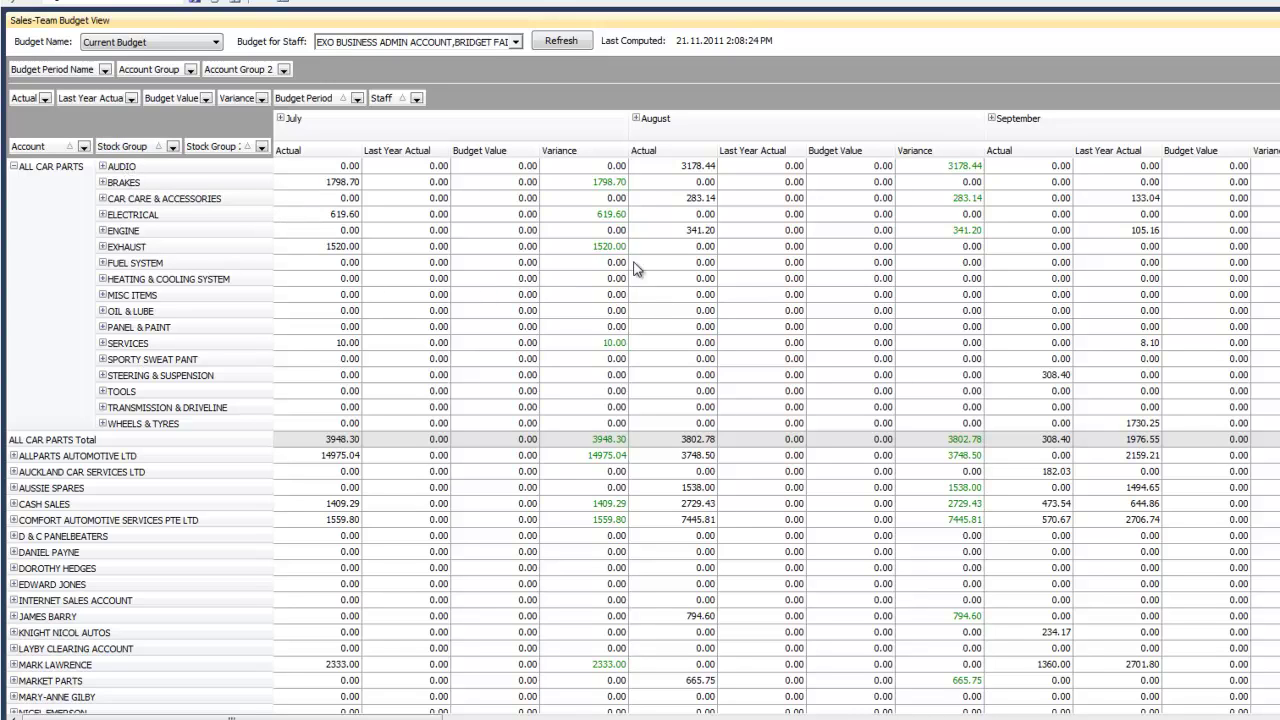
{"action": "left_click", "coordinate": [102, 168]}
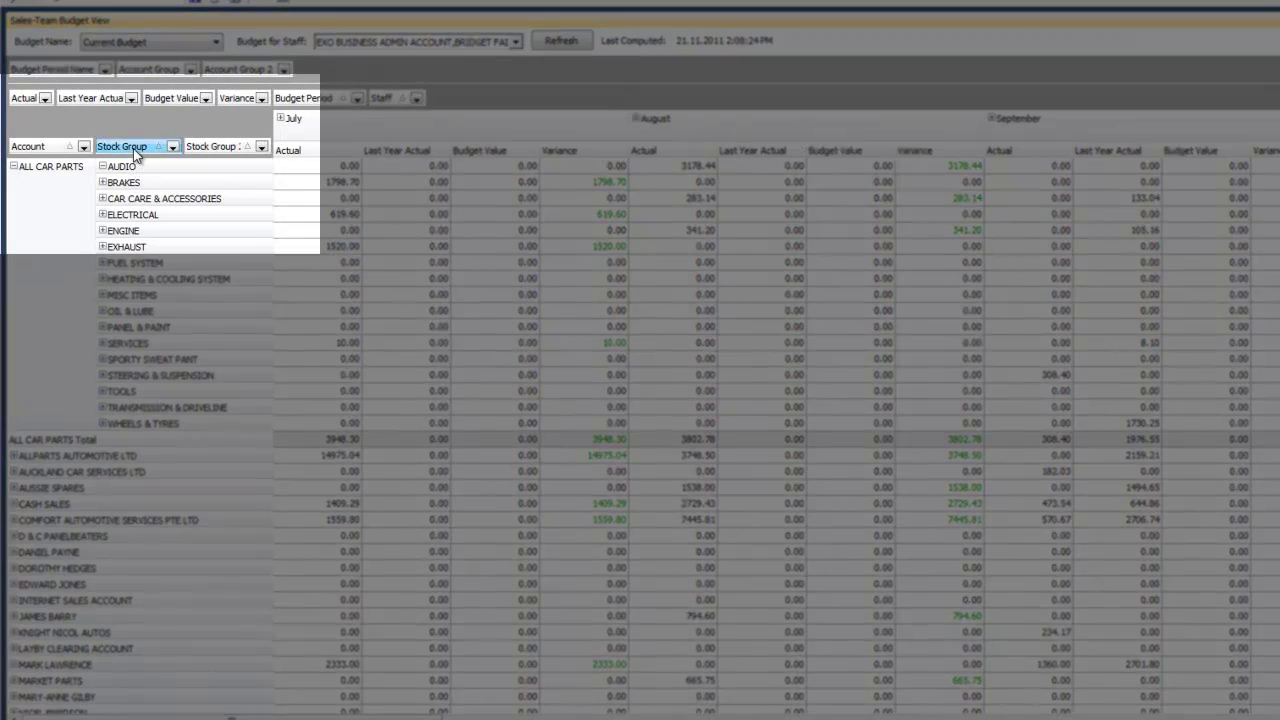
Regroup by Stock Group, expand BRAKES, and limit budget figures to a single staff member.
{"action": "left_click_drag", "start_coordinate": [133, 148], "coordinate": [10, 141]}
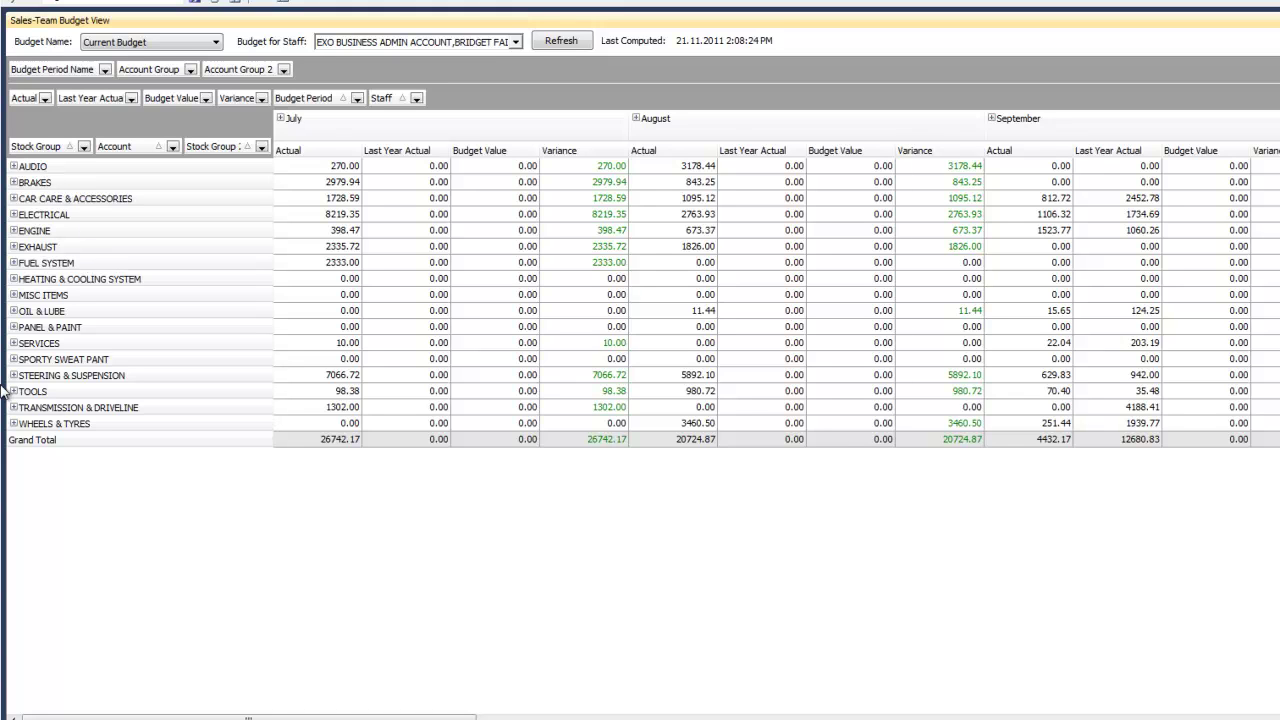
{"action": "left_click", "coordinate": [14, 183]}
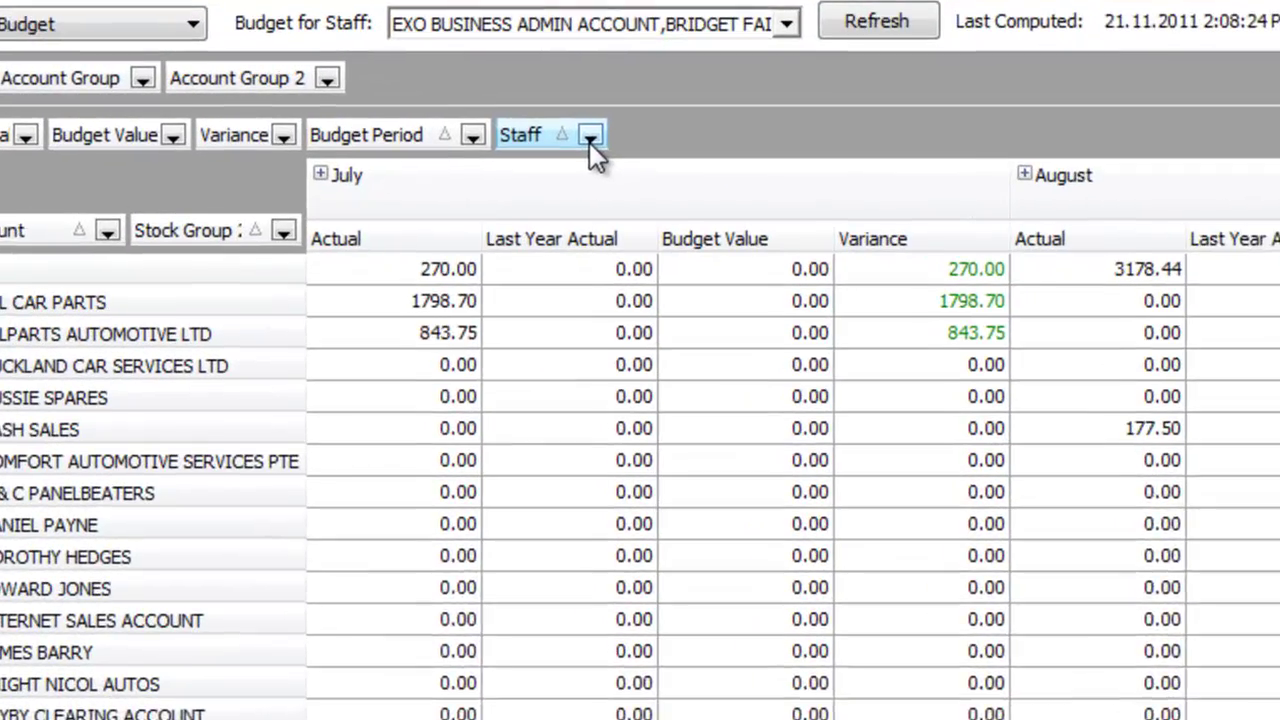
{"action": "left_click", "coordinate": [590, 137]}
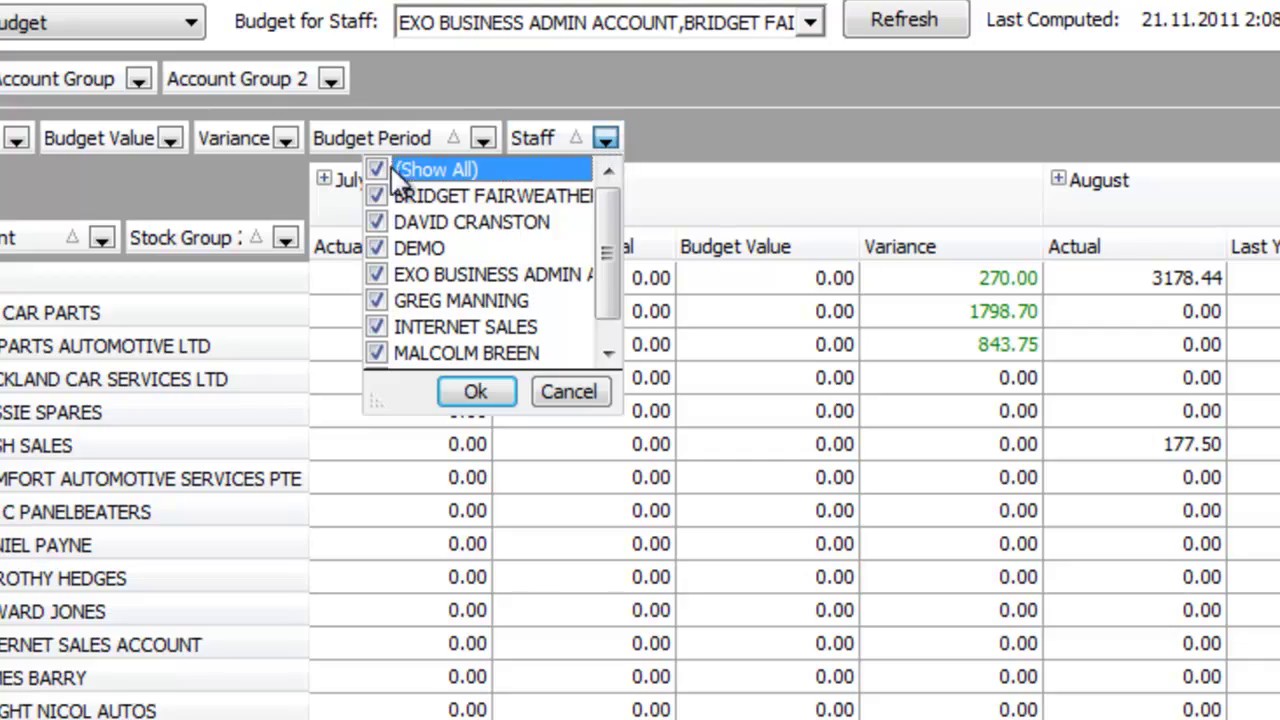
{"action": "left_click", "coordinate": [376, 171]}
{"action": "left_click", "coordinate": [376, 196]}
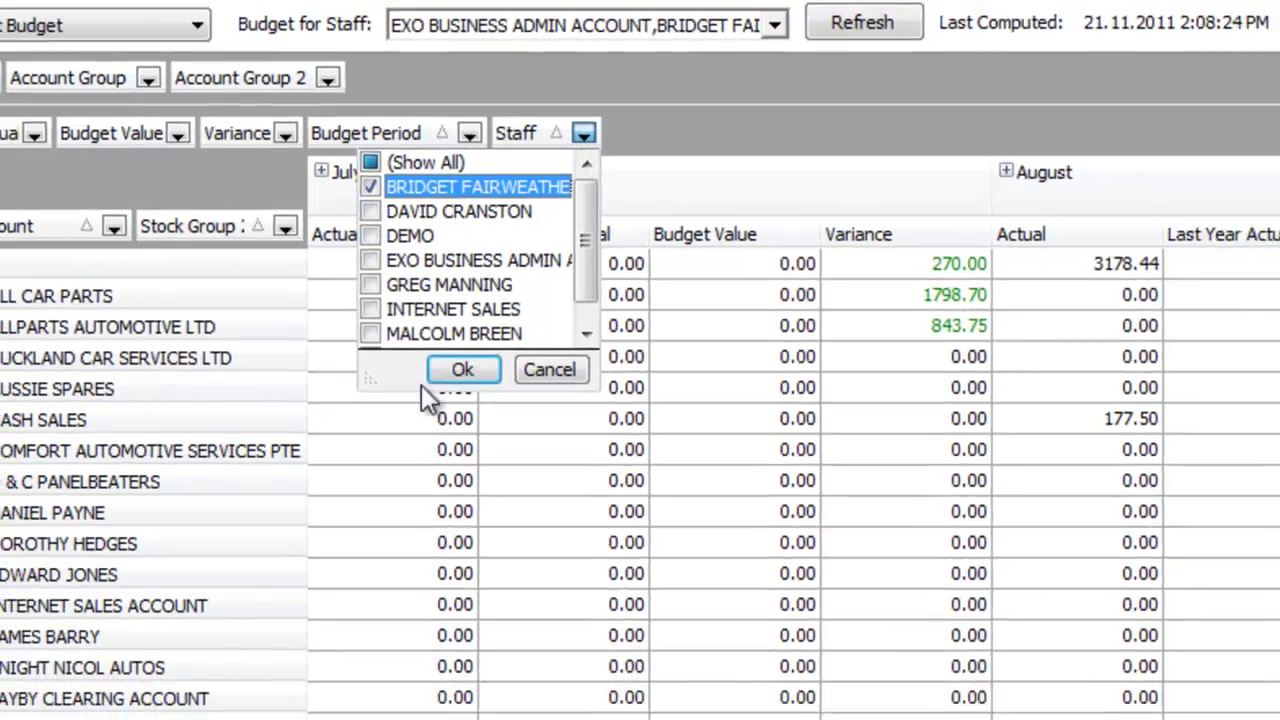
{"action": "left_click", "coordinate": [476, 391]}
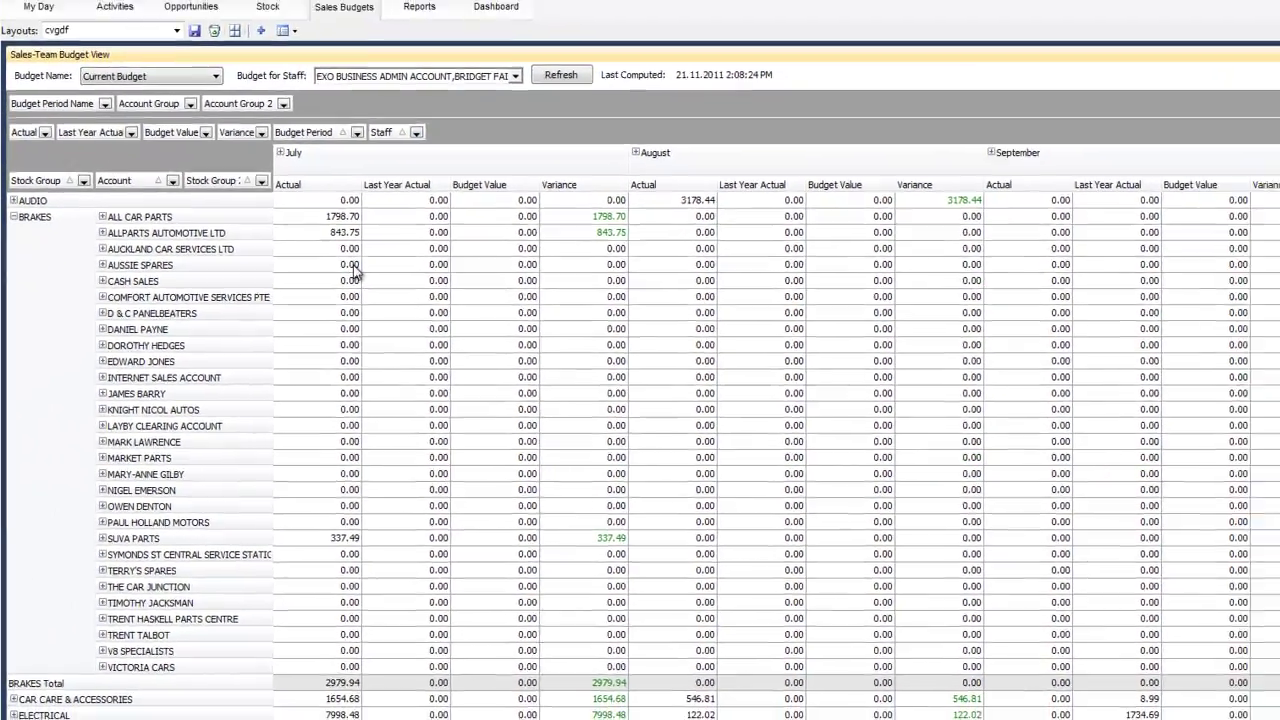